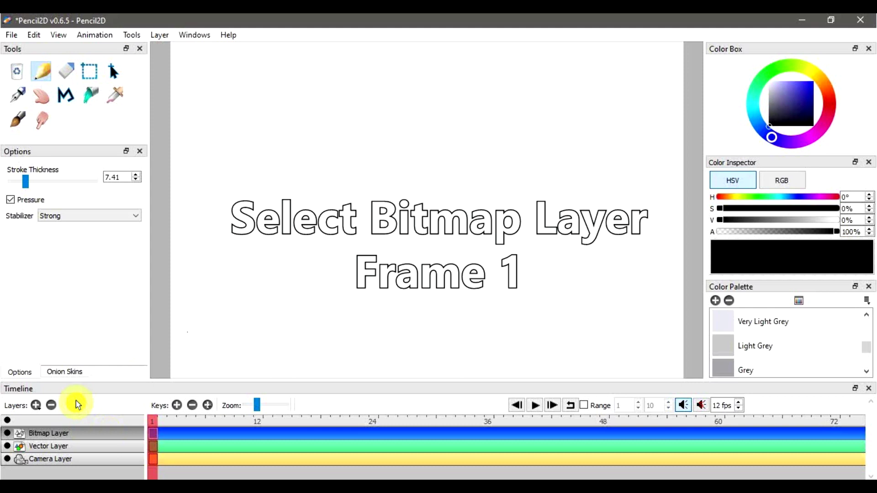
# Step: Draw a UFO outline in black with the Pencil tool on Bitmap Layer frame 1: a dome, a wide saucer body and two short legs
pyautogui.click(43, 72)
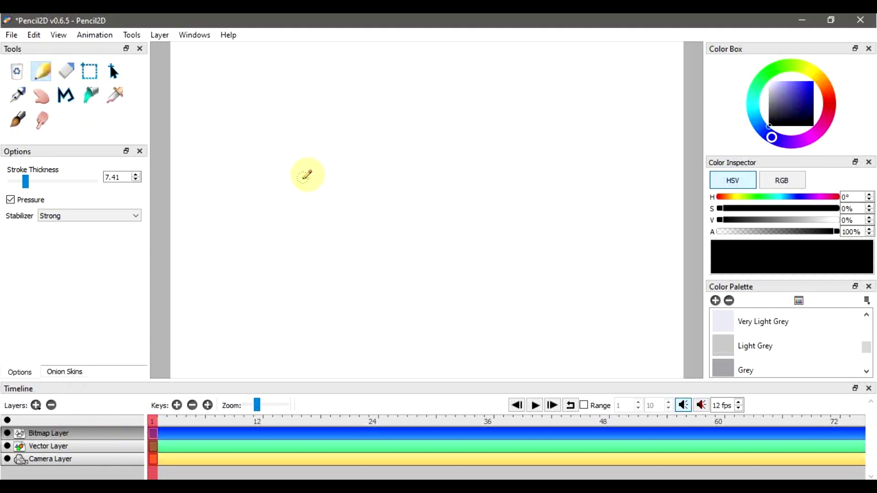
pyautogui.moveTo(303, 178)
pyautogui.mouseDown()
pyautogui.moveTo(340, 155)
pyautogui.moveTo(373, 190)
pyautogui.moveTo(304, 188)
pyautogui.moveTo(319, 197)
pyautogui.moveTo(354, 202)
pyautogui.moveTo(373, 191)
pyautogui.mouseUp()
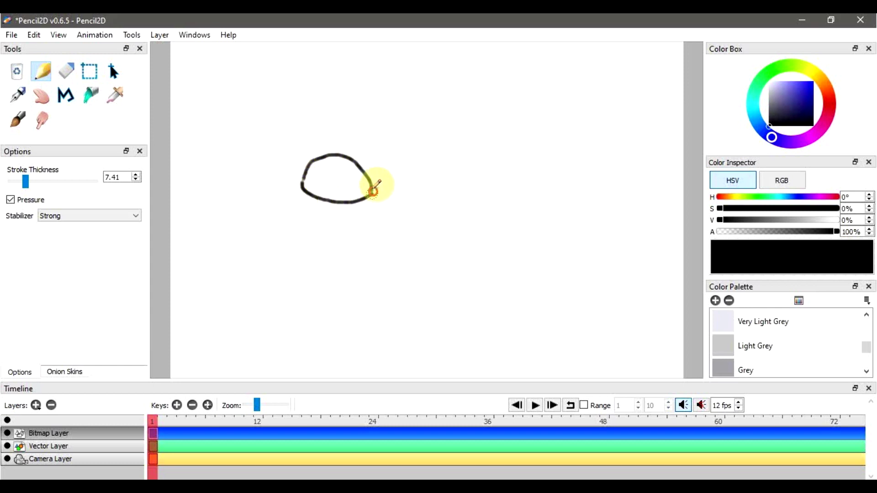
pyautogui.moveTo(305, 180); pyautogui.dragTo(239, 188)
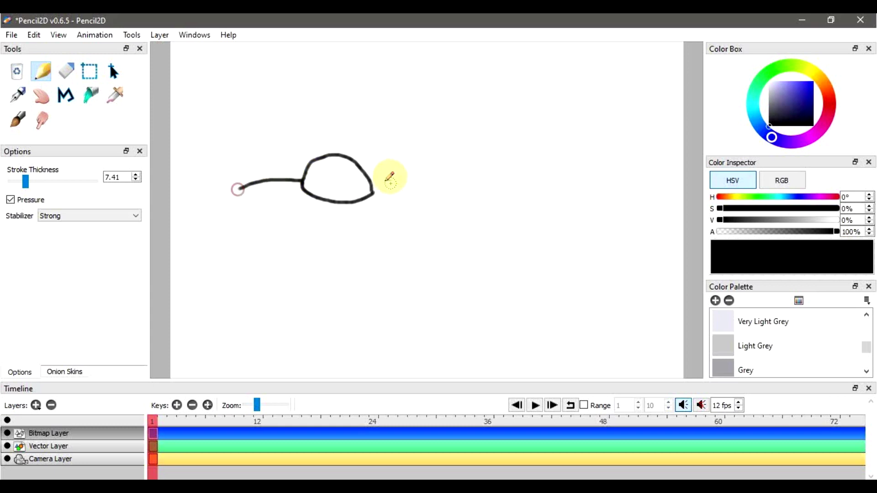
pyautogui.moveTo(371, 187)
pyautogui.mouseDown()
pyautogui.moveTo(413, 193)
pyautogui.moveTo(435, 210)
pyautogui.mouseUp()
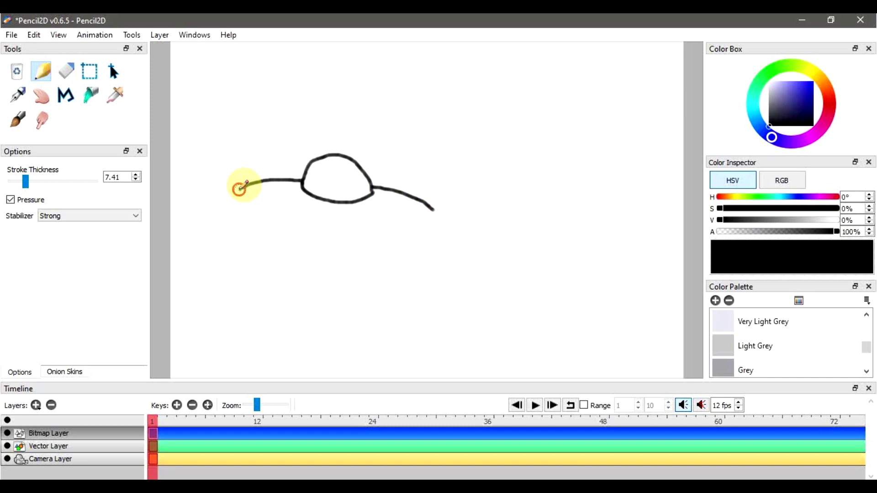
pyautogui.moveTo(246, 186)
pyautogui.mouseDown()
pyautogui.moveTo(284, 220)
pyautogui.moveTo(342, 234)
pyautogui.moveTo(372, 235)
pyautogui.moveTo(437, 208)
pyautogui.moveTo(429, 203)
pyautogui.moveTo(439, 209)
pyautogui.moveTo(431, 212)
pyautogui.mouseUp()
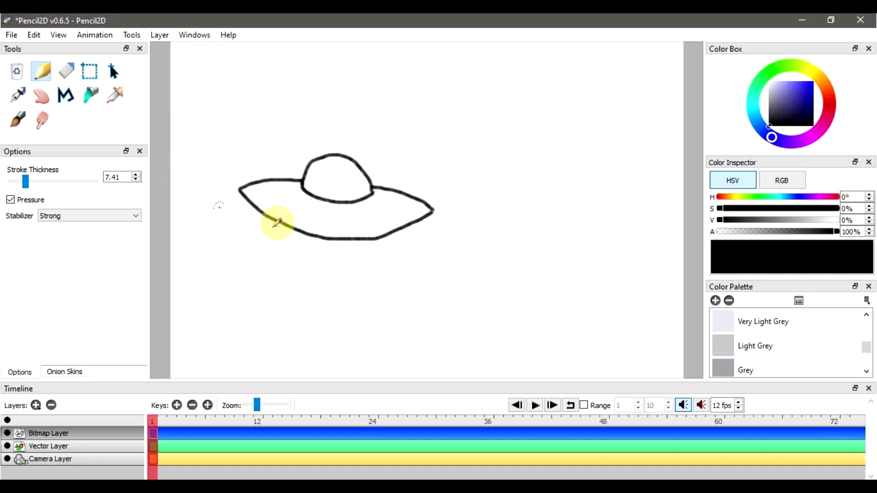
pyautogui.moveTo(293, 229)
pyautogui.mouseDown()
pyautogui.moveTo(375, 236)
pyautogui.moveTo(376, 246)
pyautogui.mouseUp()
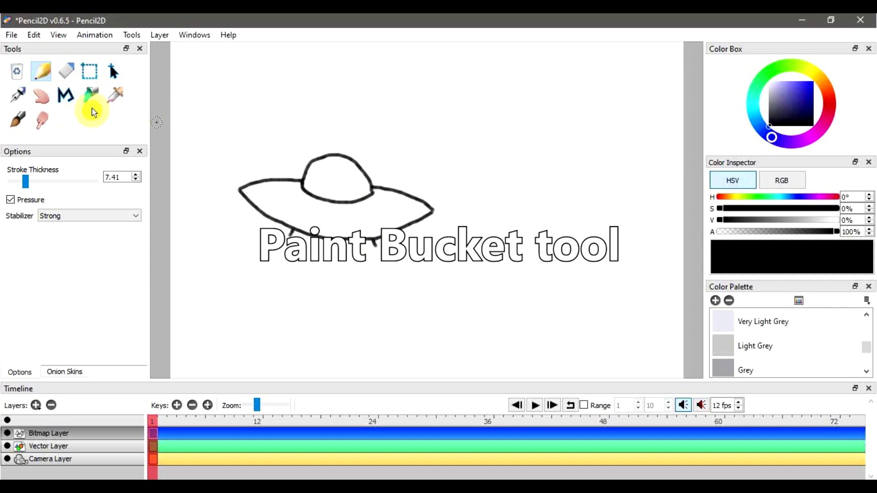
# Step: Fill the UFO's dome with Dark Blue using the Paint Bucket tool
pyautogui.click(98, 95)
pyautogui.scroll(2, 783, 354)
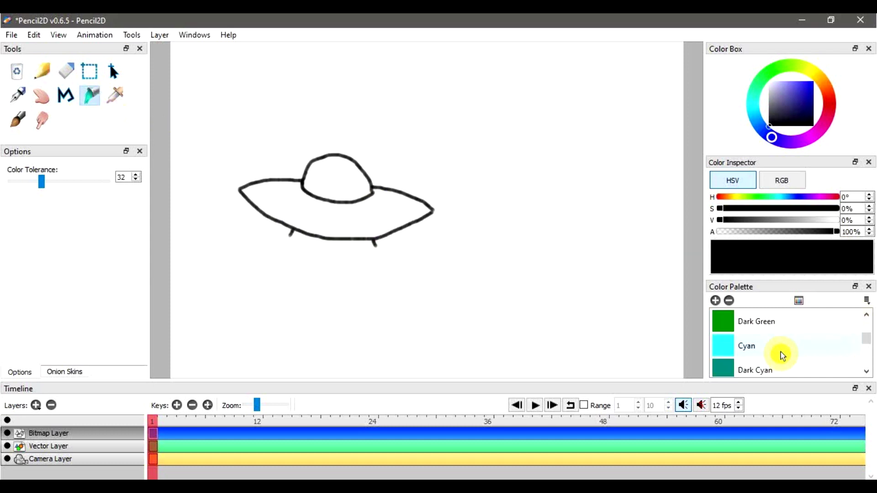
pyautogui.scroll(-2, 780, 352)
pyautogui.click(781, 319)
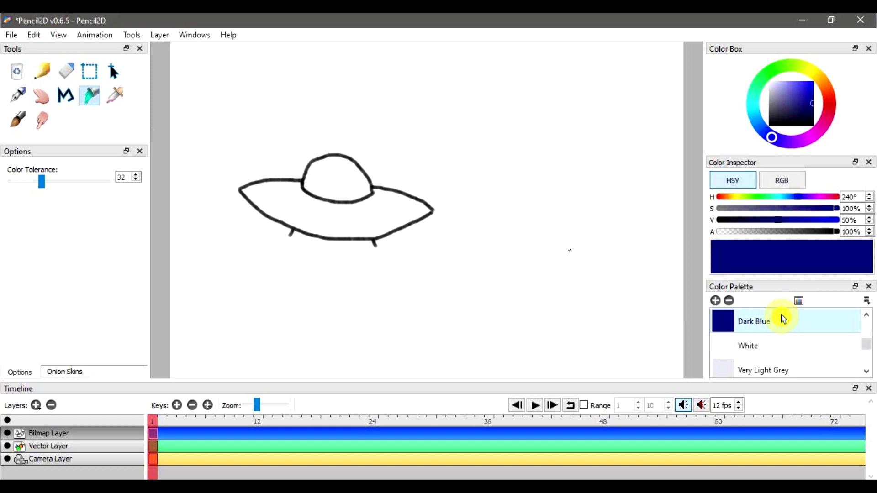
pyautogui.click(340, 180)
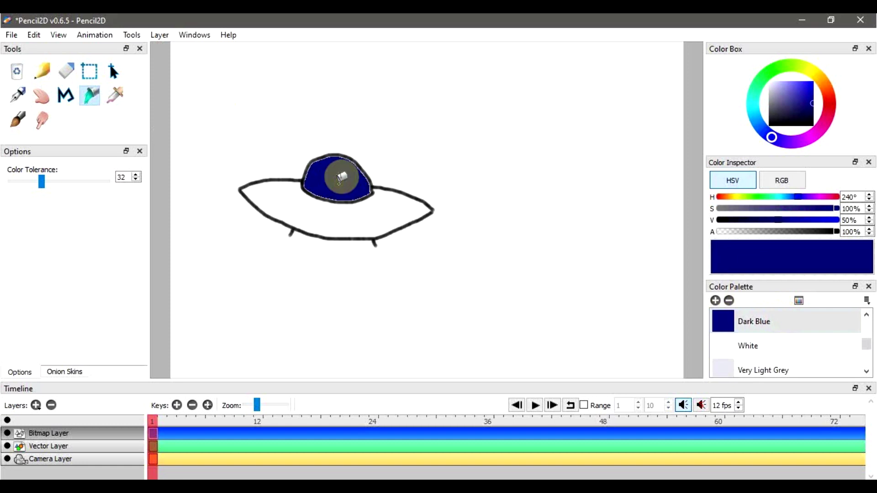
# Step: Fill the UFO's saucer body with Light Grey
pyautogui.scroll(-2, 783, 365)
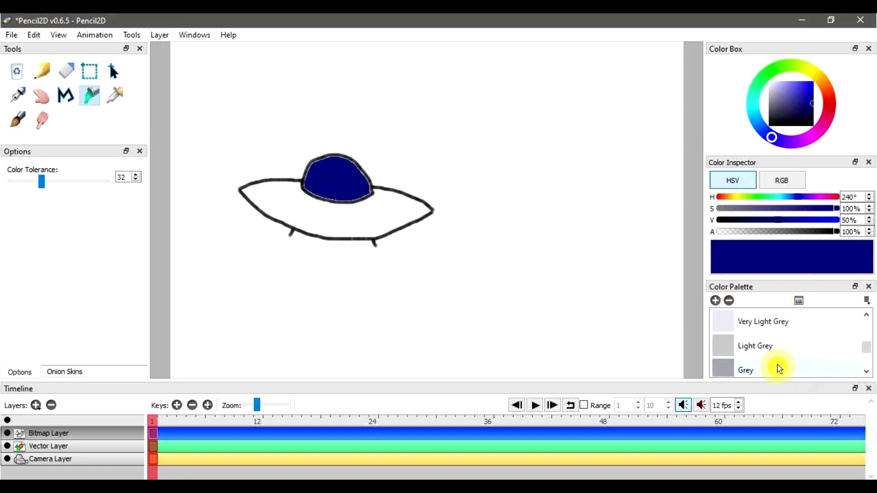
pyautogui.click(772, 348)
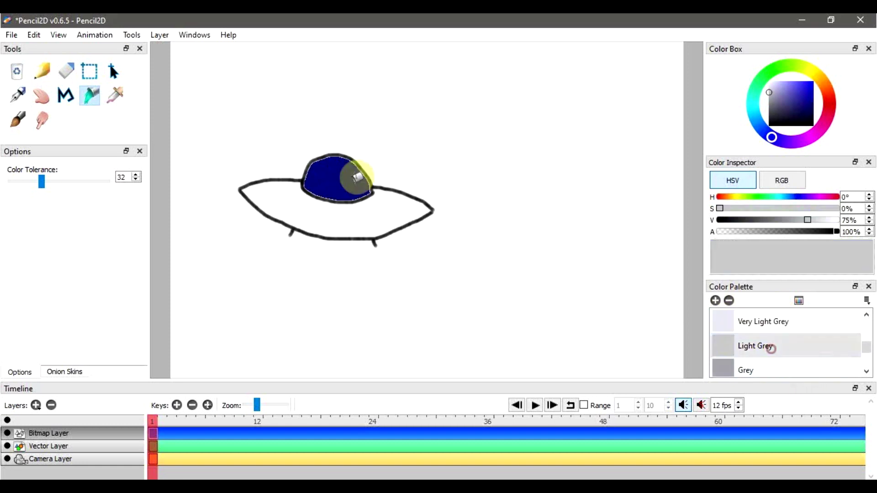
pyautogui.click(355, 218)
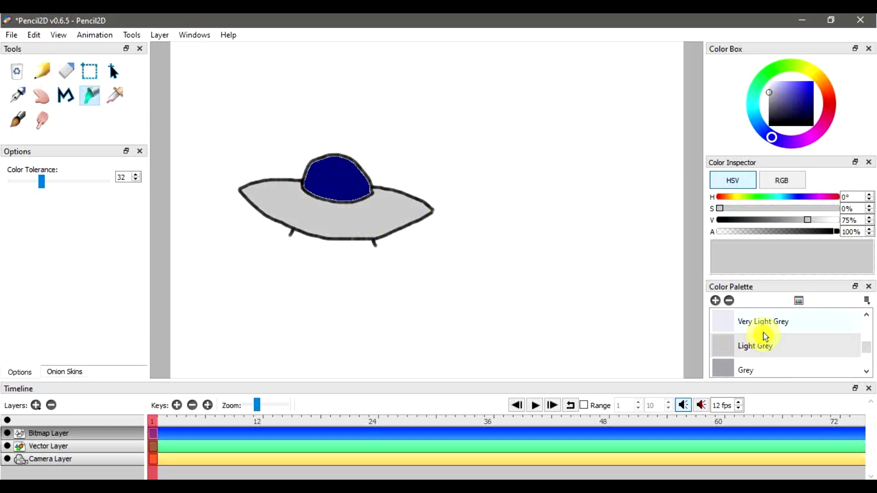
# Step: Paint three Red dots on each side of the saucer body with the Brush tool at stroke thickness 10.63
pyautogui.scroll(10, 763, 333)
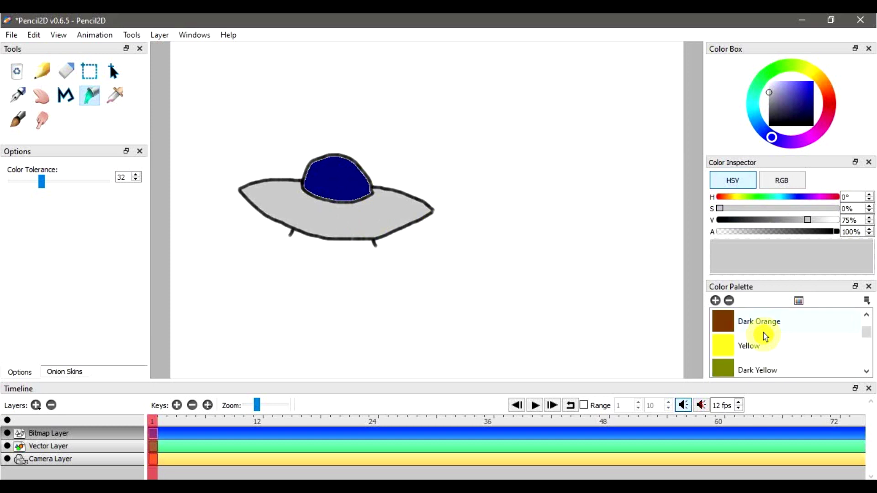
pyautogui.scroll(2, 764, 333)
pyautogui.click(764, 350)
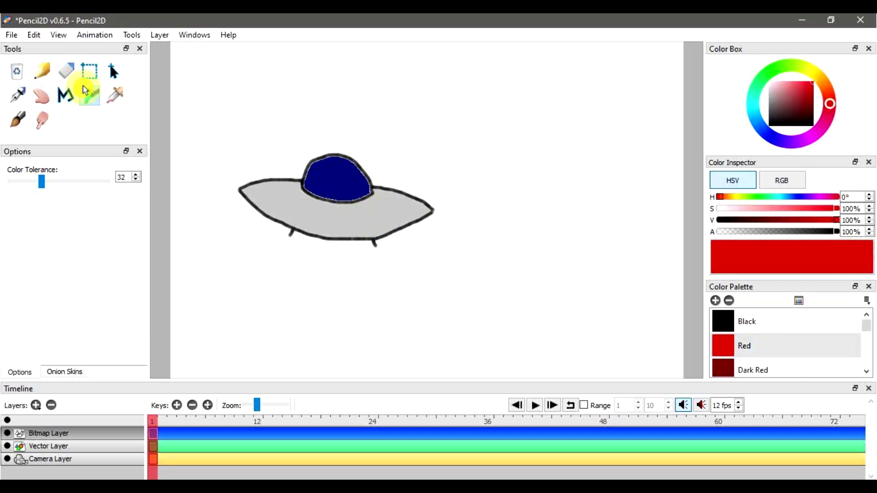
pyautogui.click(20, 119)
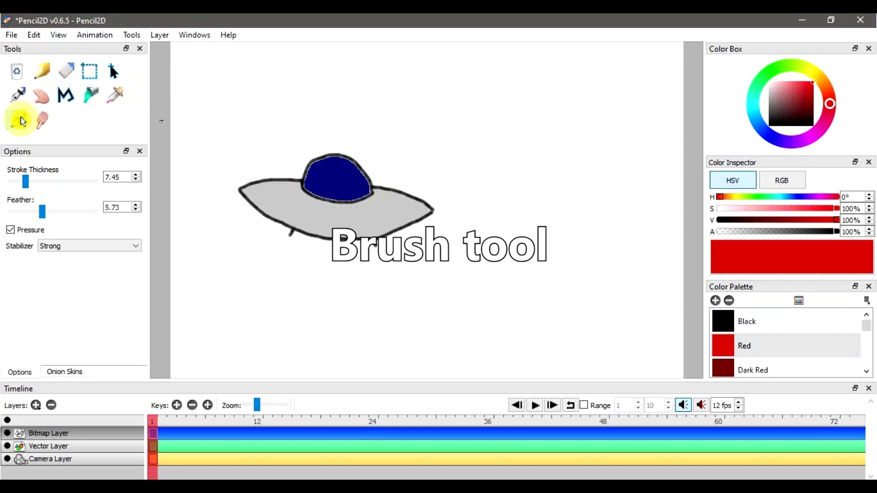
pyautogui.click(29, 182)
pyautogui.click(266, 195)
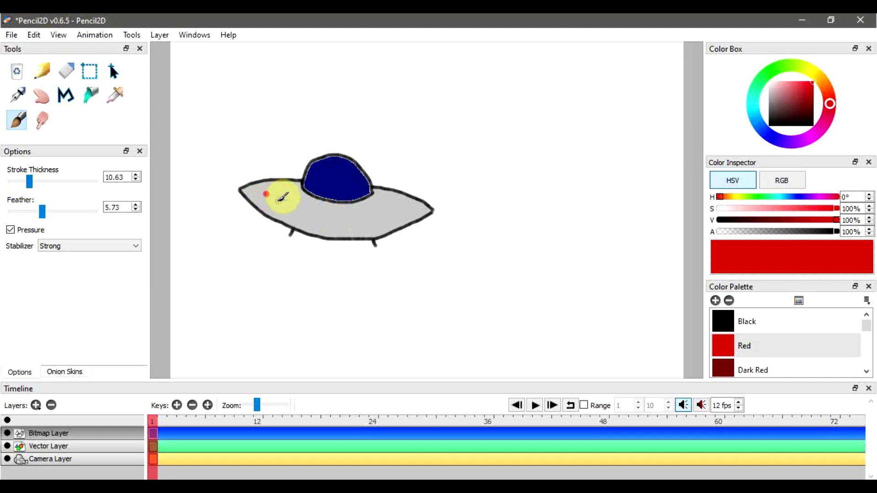
pyautogui.click(279, 201)
pyautogui.click(291, 209)
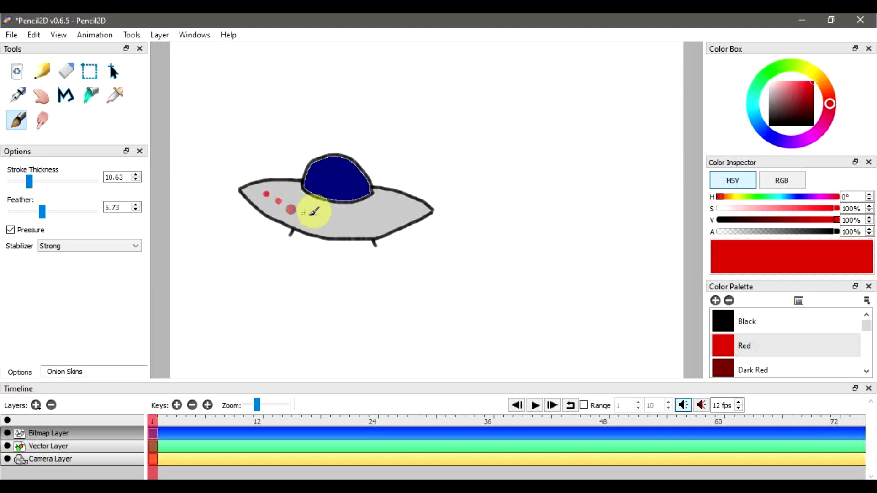
pyautogui.click(387, 219)
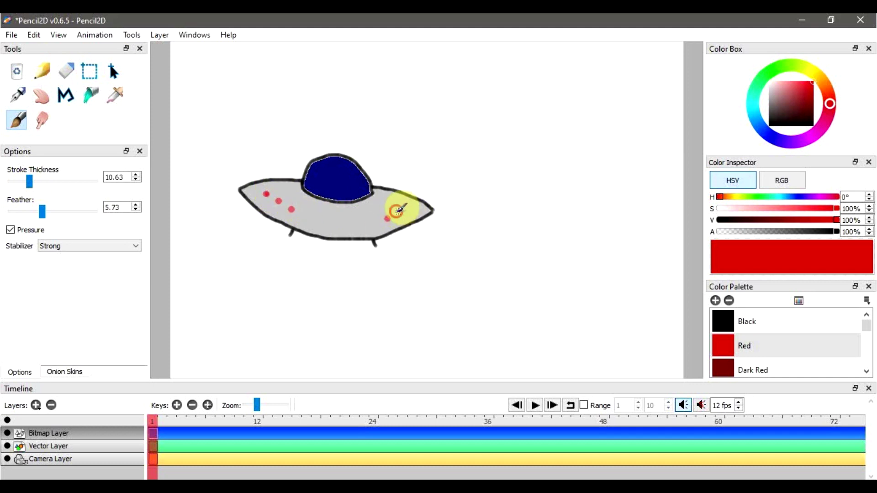
pyautogui.click(396, 211)
pyautogui.click(404, 206)
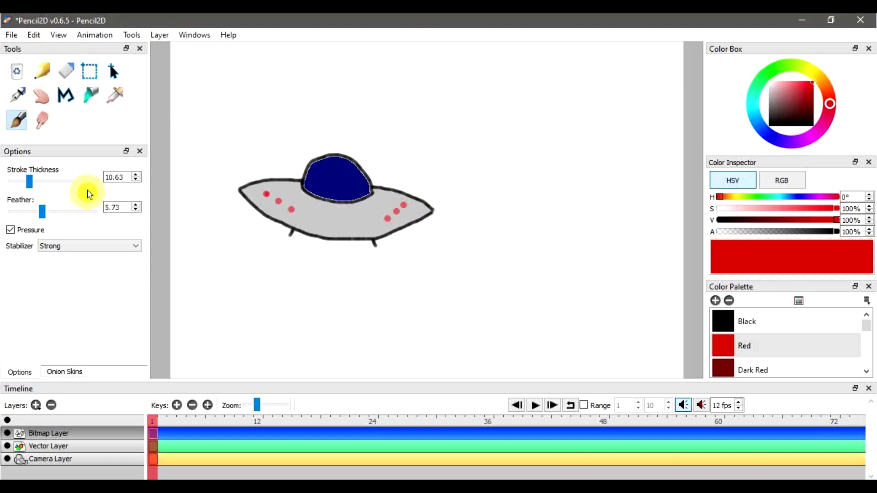
# Step: Paint a curved Very Light Grey highlight along the dome's right side with stroke thickness 13.44
pyautogui.moveTo(33, 183); pyautogui.dragTo(44, 186)
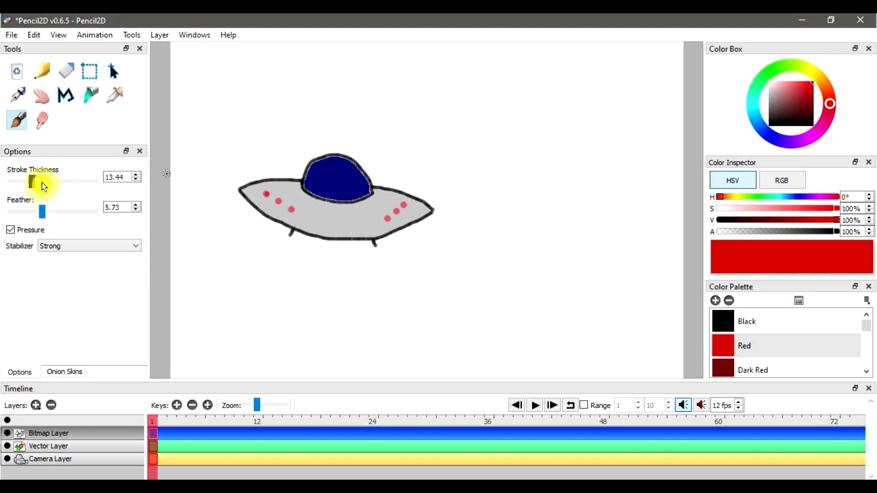
pyautogui.scroll(-6, 799, 364)
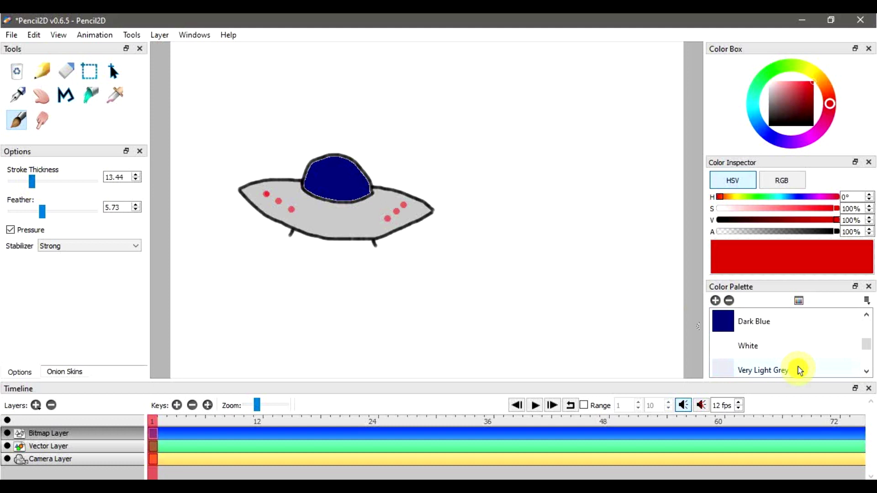
pyautogui.click(790, 370)
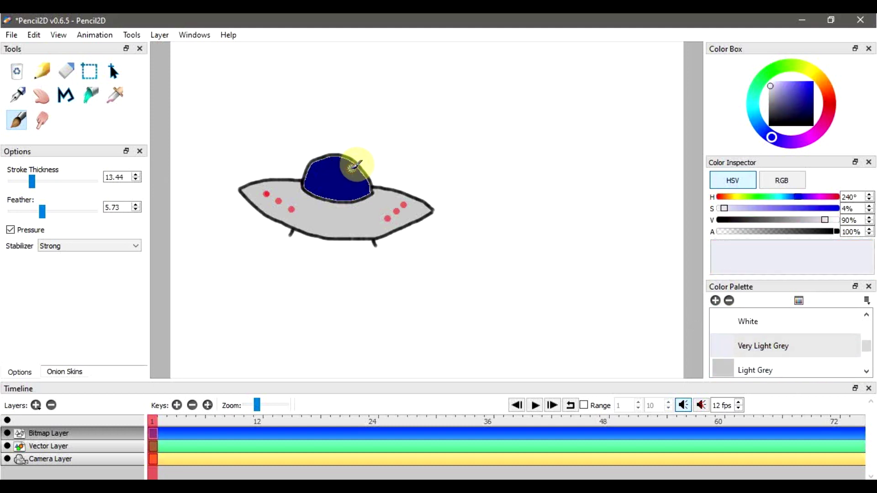
pyautogui.moveTo(353, 168); pyautogui.dragTo(361, 193)
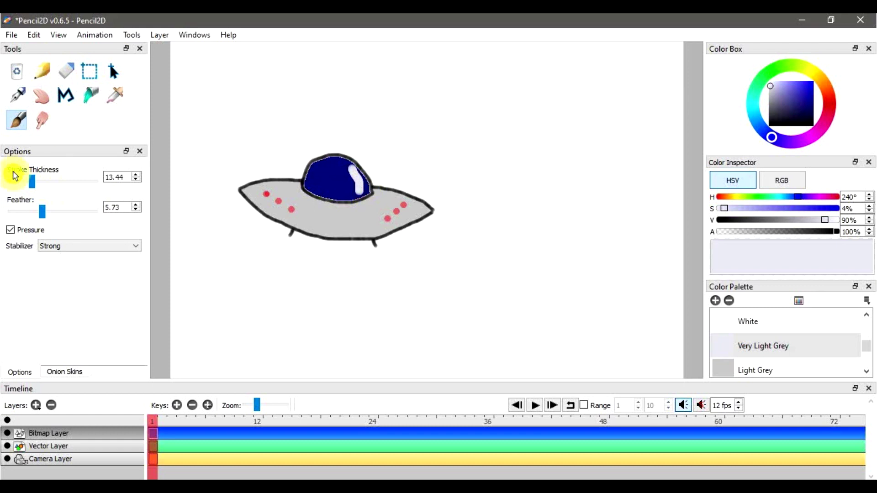
# Step: Extend the highlight's lower end with a thinner brush and add small reflections near the dome's top at stroke thickness 6.09
pyautogui.moveTo(27, 179); pyautogui.dragTo(17, 182)
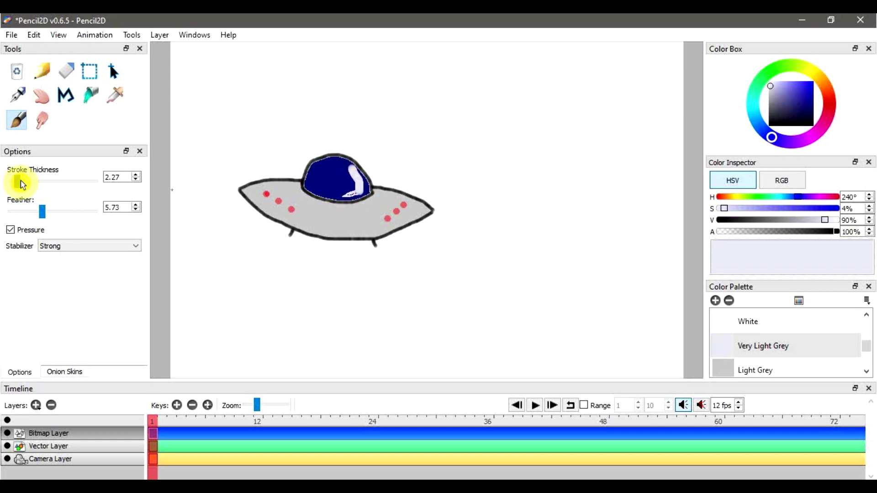
pyautogui.moveTo(22, 184); pyautogui.dragTo(24, 183)
pyautogui.moveTo(348, 194)
pyautogui.mouseDown()
pyautogui.moveTo(361, 187)
pyautogui.moveTo(347, 192)
pyautogui.mouseUp()
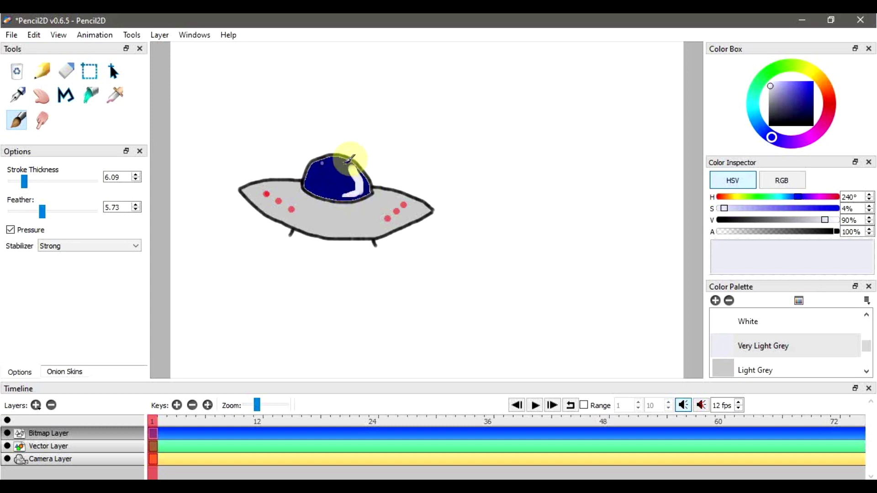
pyautogui.click(340, 160)
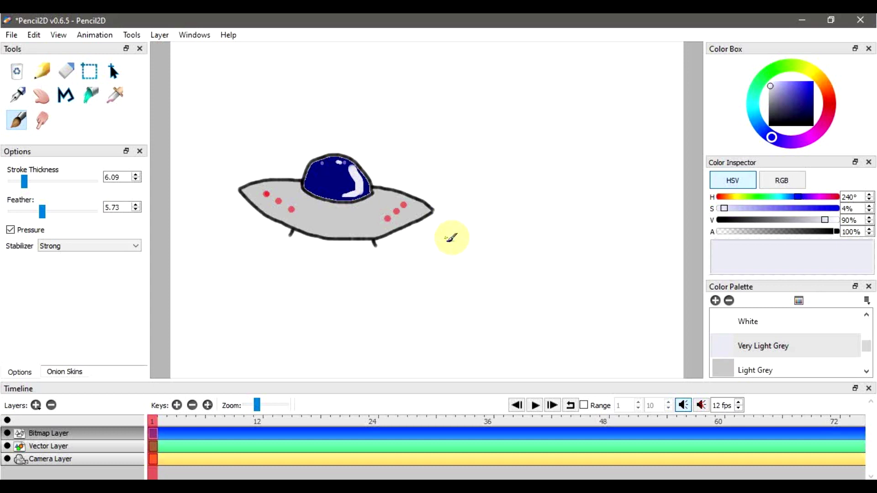
# Step: Duplicate frame 1 of the Bitmap Layer into frame 2
pyautogui.scroll(-3, 451, 237)
pyautogui.scroll(2, 450, 238)
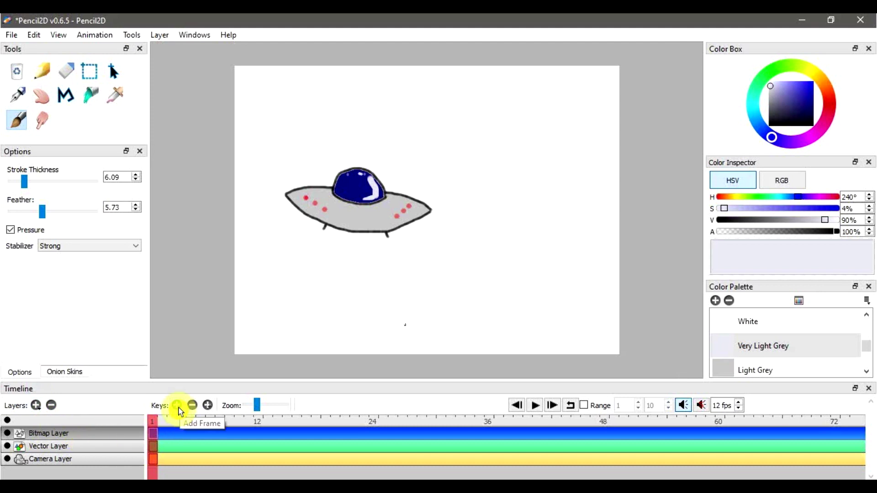
pyautogui.click(208, 405)
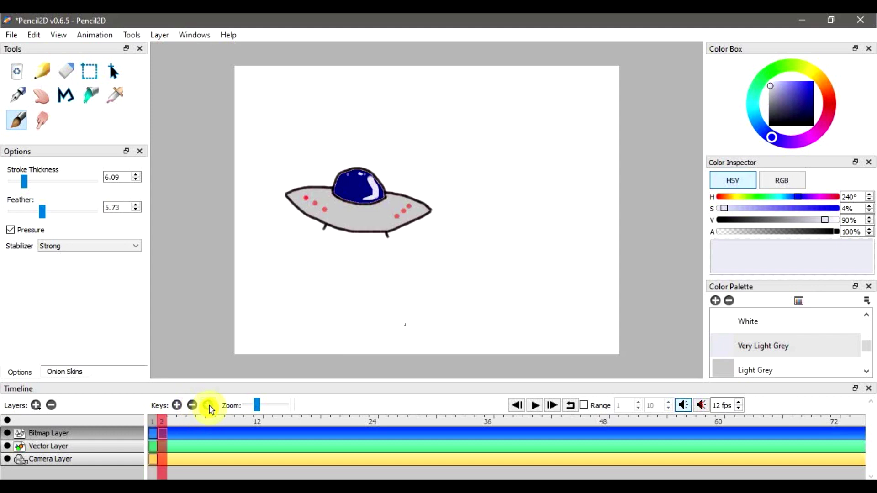
# Step: Select the whole UFO on frame 2, move it slightly to the right and apply the transformation
pyautogui.click(90, 71)
pyautogui.moveTo(260, 147); pyautogui.dragTo(446, 264)
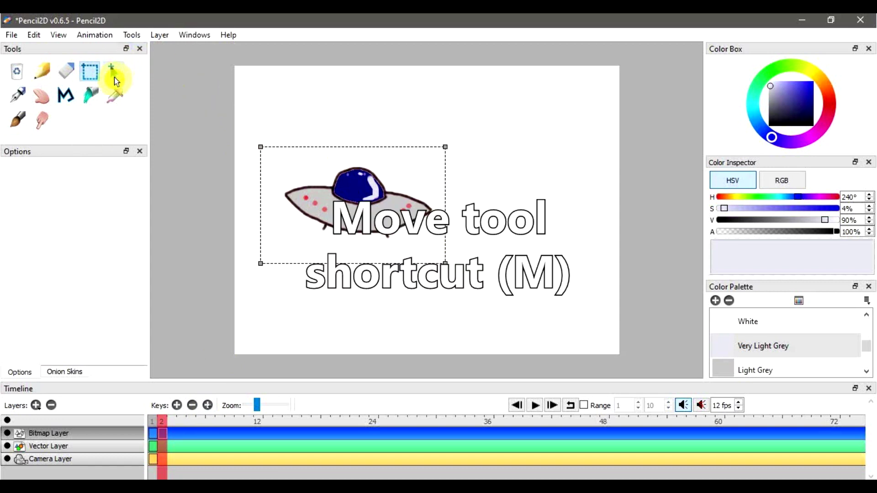
pyautogui.click(119, 76)
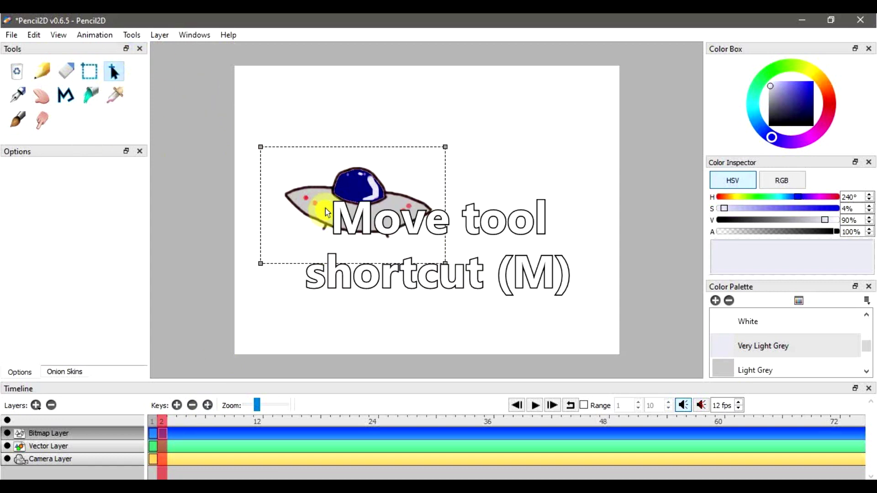
pyautogui.moveTo(320, 209); pyautogui.dragTo(332, 209)
pyautogui.click(144, 438)
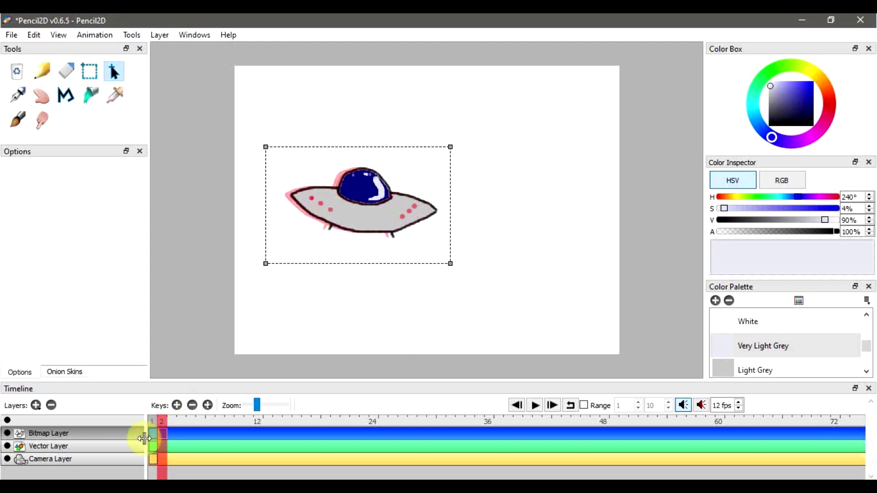
pyautogui.click(163, 420)
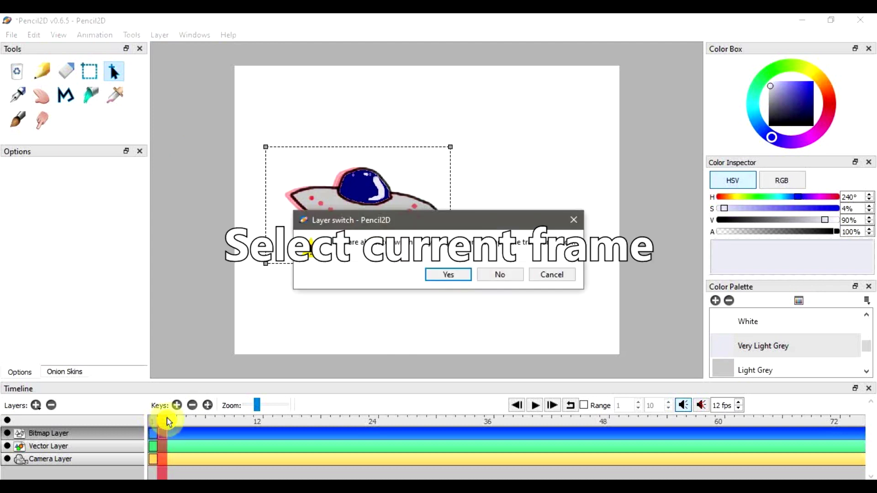
pyautogui.click(444, 276)
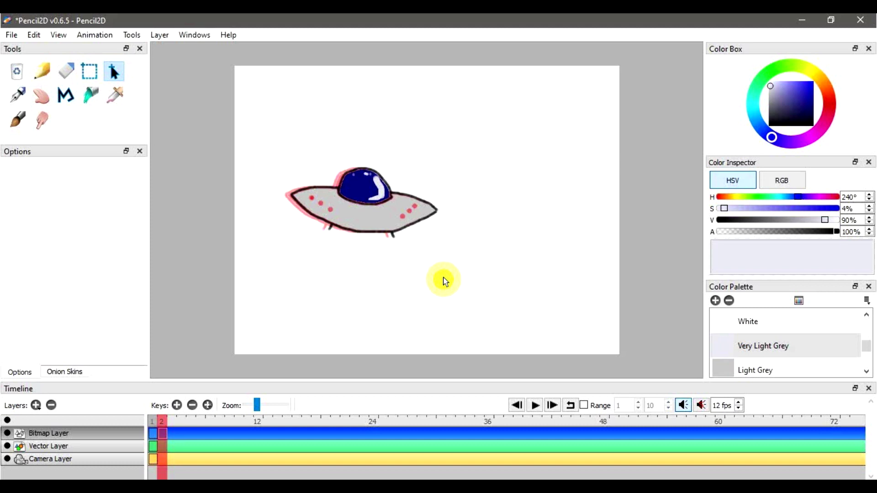
# Step: Duplicate frame 2 of the Bitmap Layer into frame 3, move the whole UFO slightly right and apply the transformation
pyautogui.click(210, 405)
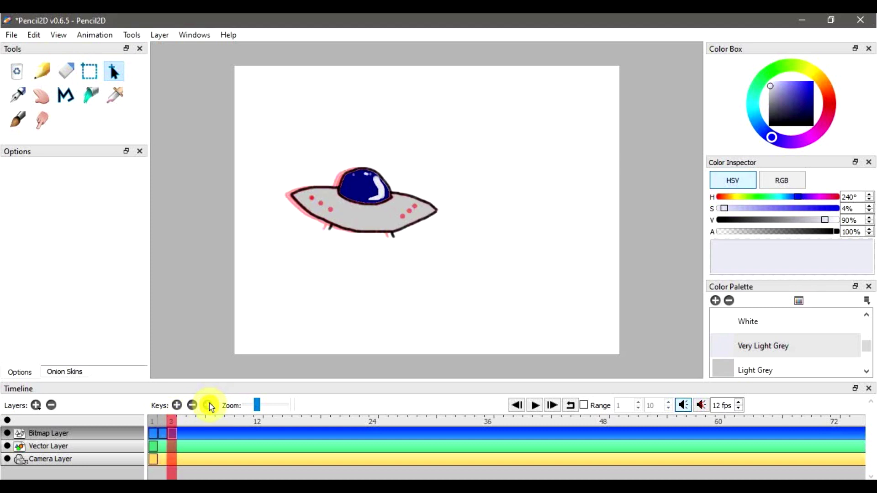
pyautogui.click(95, 76)
pyautogui.moveTo(268, 148); pyautogui.dragTo(458, 264)
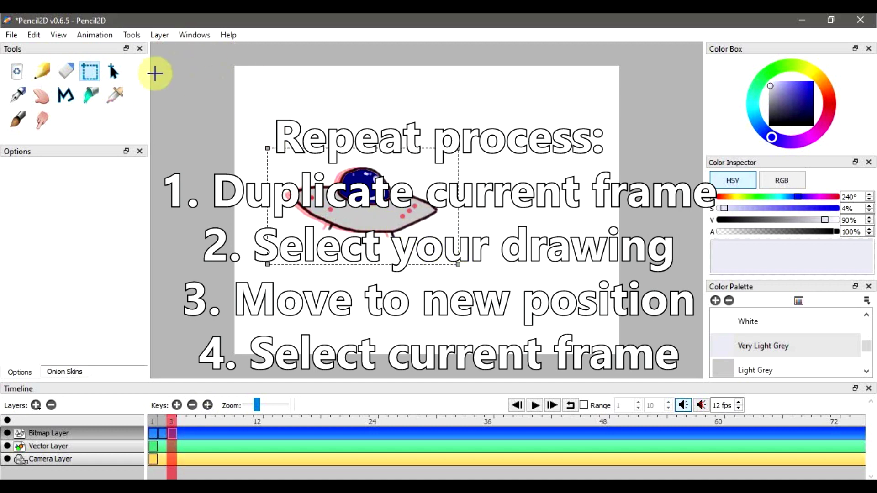
pyautogui.click(114, 72)
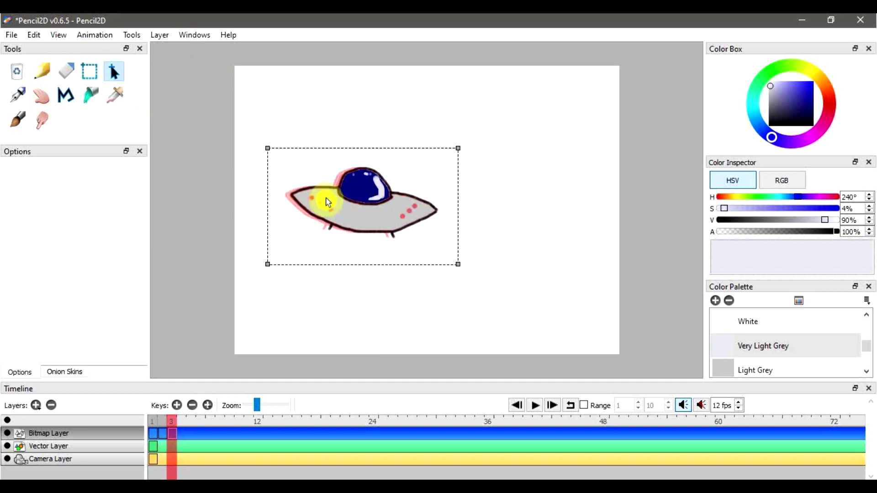
pyautogui.moveTo(328, 202); pyautogui.dragTo(338, 202)
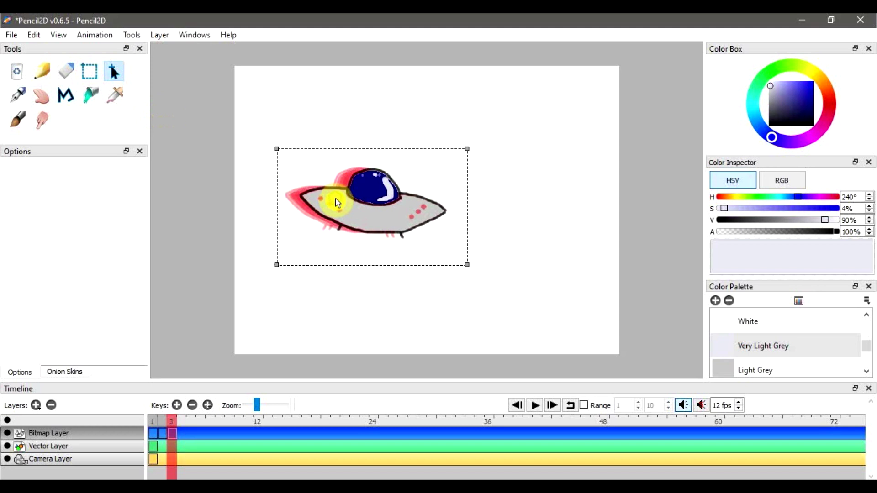
pyautogui.click(175, 426)
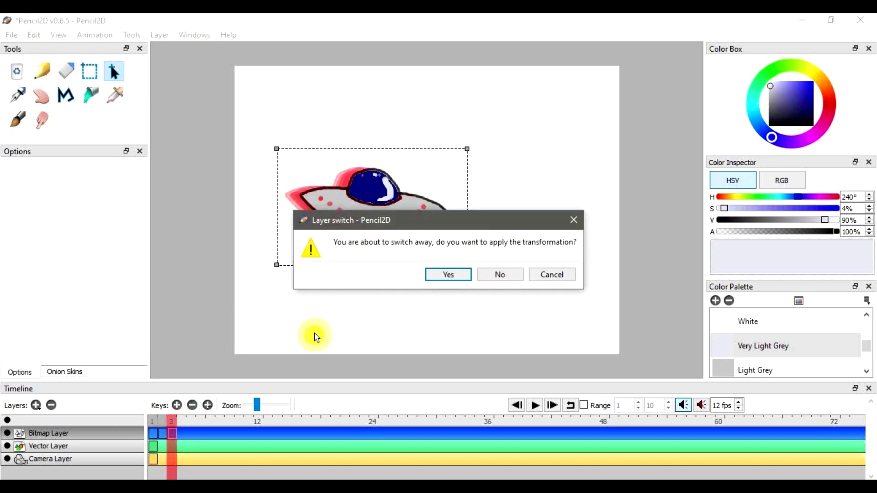
pyautogui.click(451, 274)
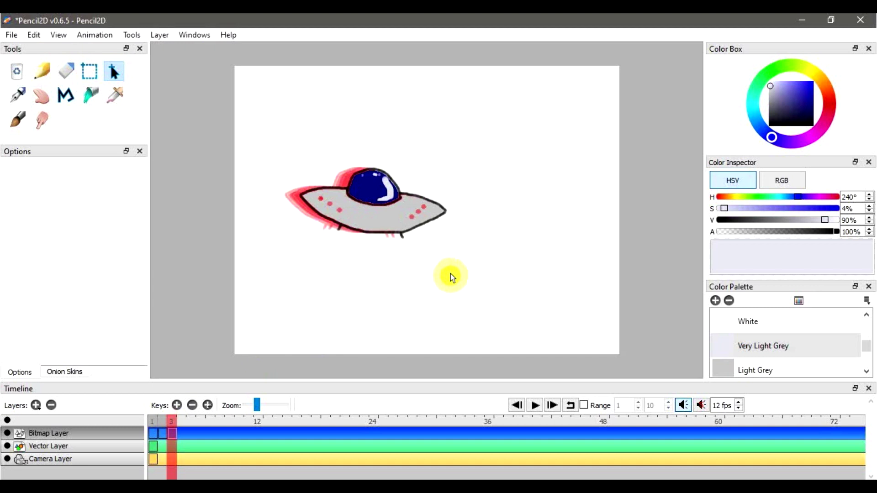
# Step: Duplicate frame 3 into frame 4, shift the selected UFO slightly right and apply the transformation
pyautogui.click(207, 408)
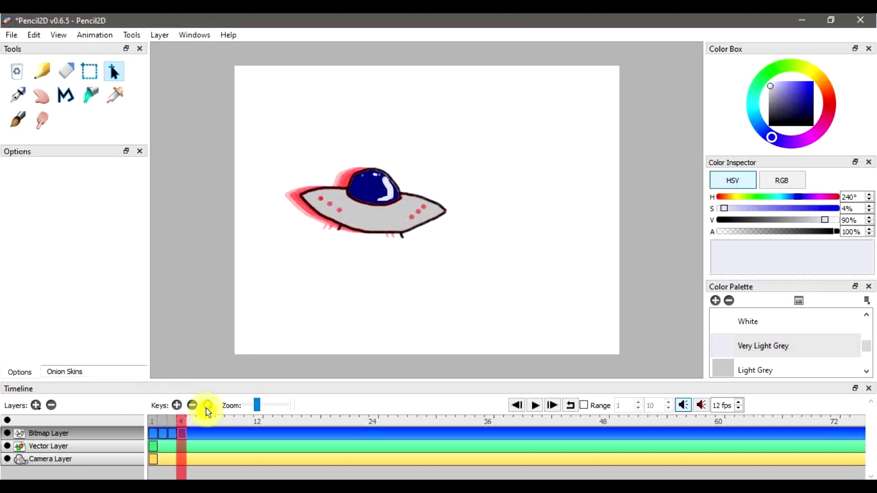
pyautogui.click(97, 78)
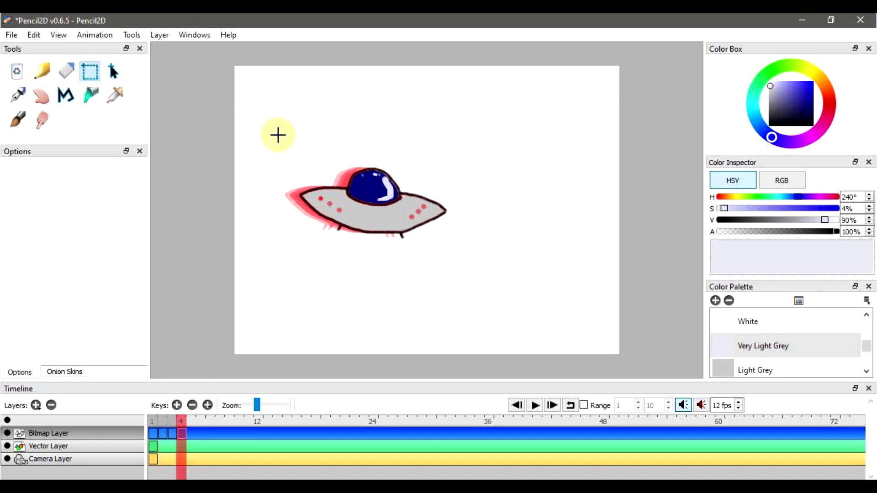
pyautogui.moveTo(280, 136); pyautogui.dragTo(477, 266)
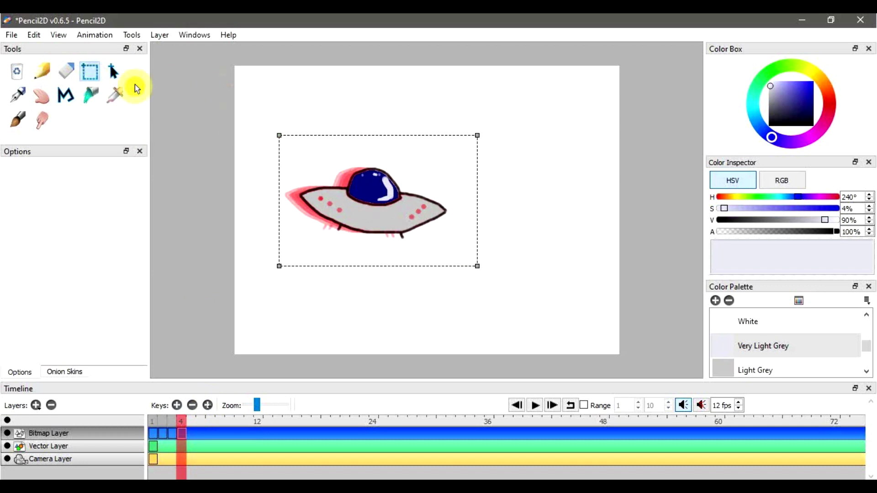
pyautogui.click(115, 73)
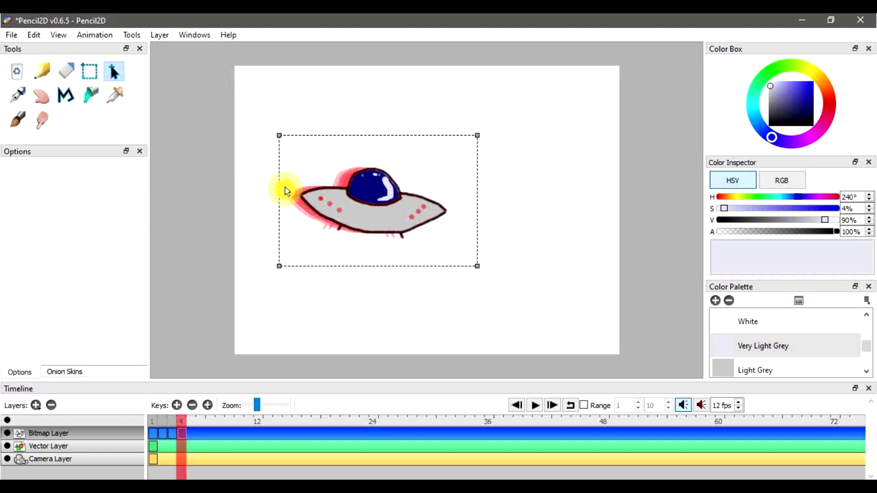
pyautogui.moveTo(339, 206); pyautogui.dragTo(347, 206)
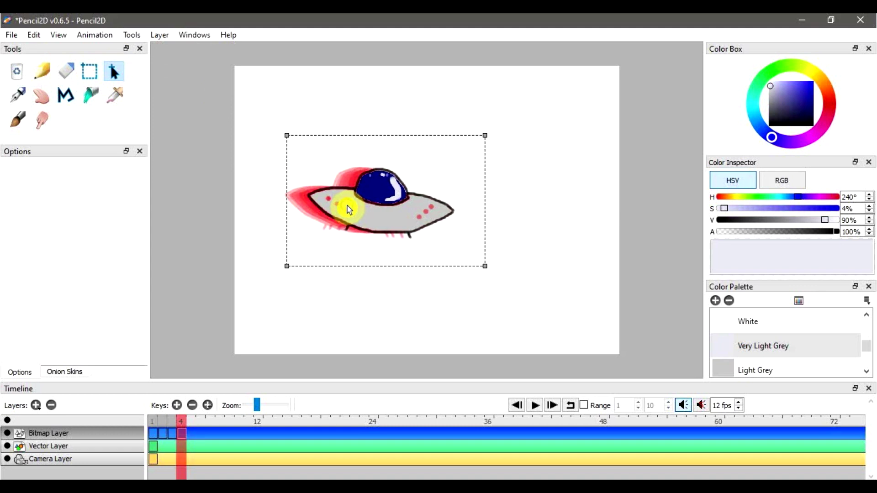
pyautogui.click(180, 416)
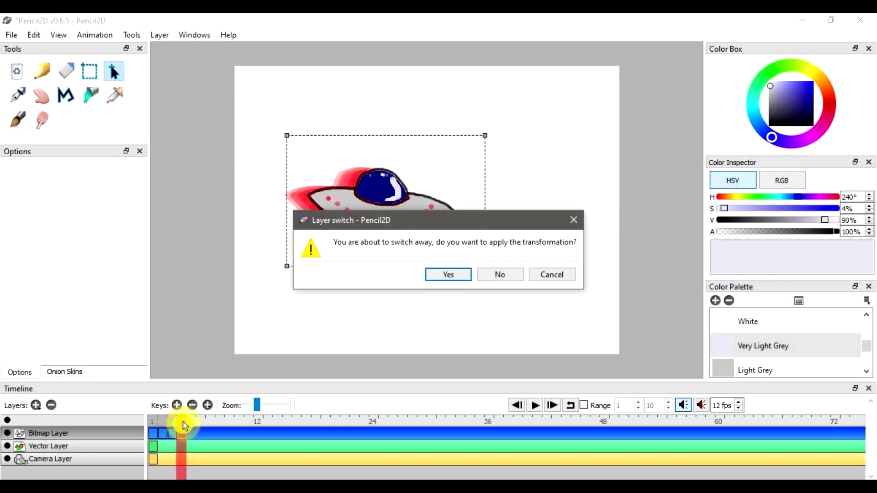
pyautogui.click(431, 276)
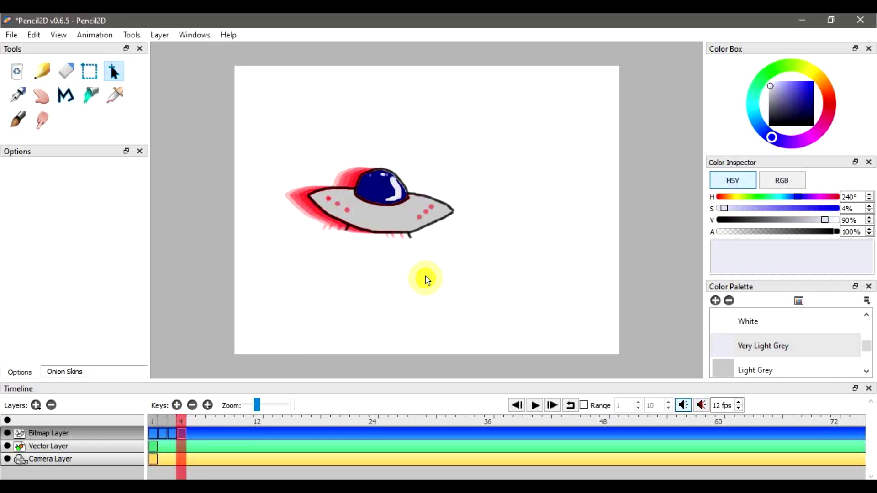
# Step: Duplicate frame 4 into frame 5, shift the whole UFO slightly right and apply the transformation
pyautogui.press('F6')
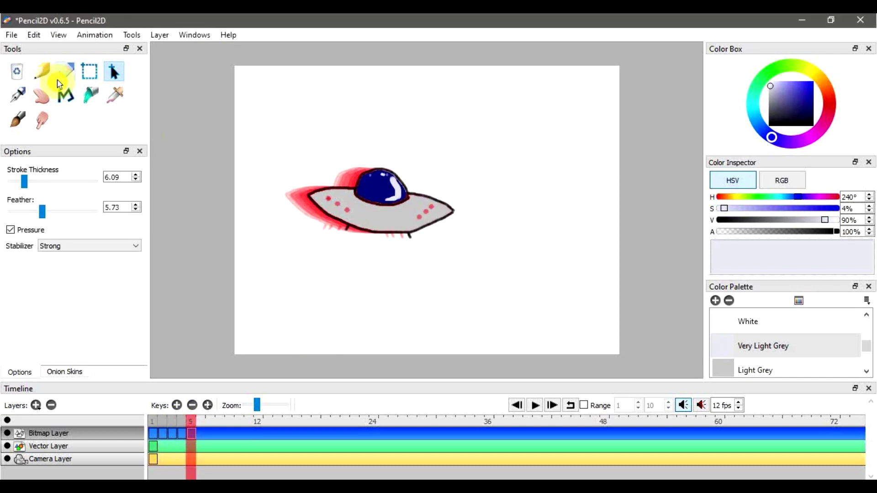
pyautogui.click(89, 71)
pyautogui.moveTo(291, 140); pyautogui.dragTo(483, 256)
pyautogui.press('q')
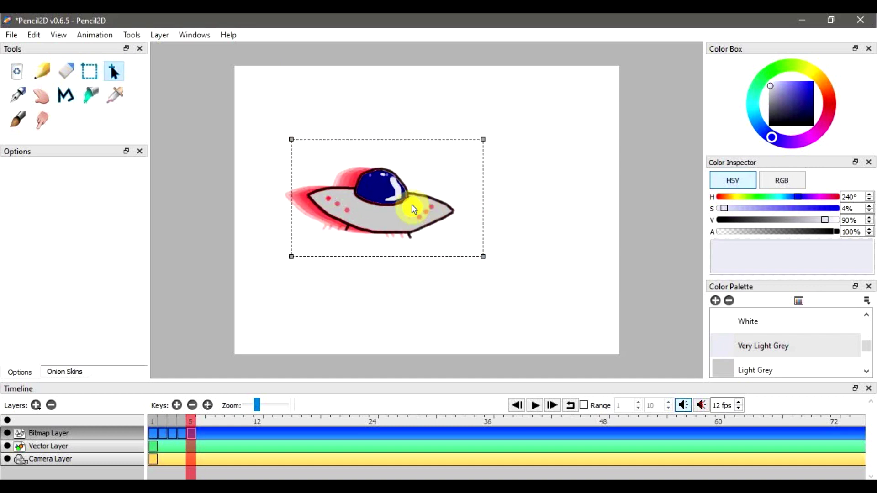
pyautogui.moveTo(415, 209); pyautogui.dragTo(425, 209)
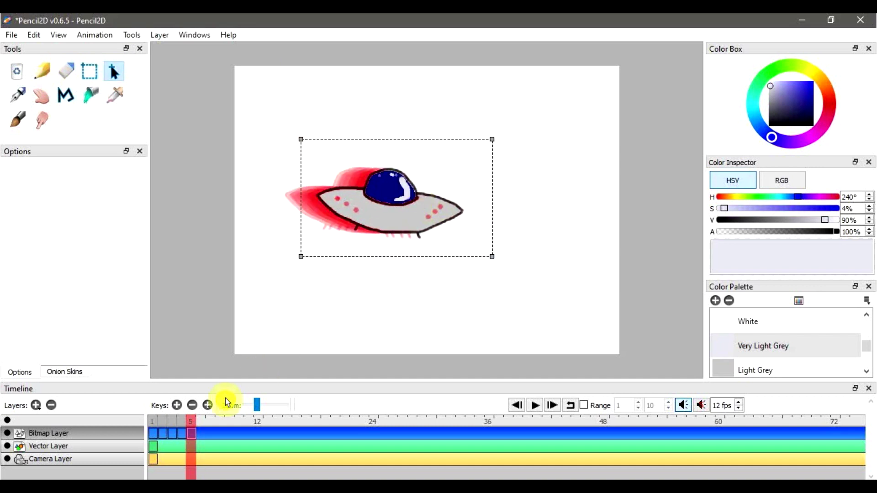
pyautogui.click(191, 424)
pyautogui.press('Return')
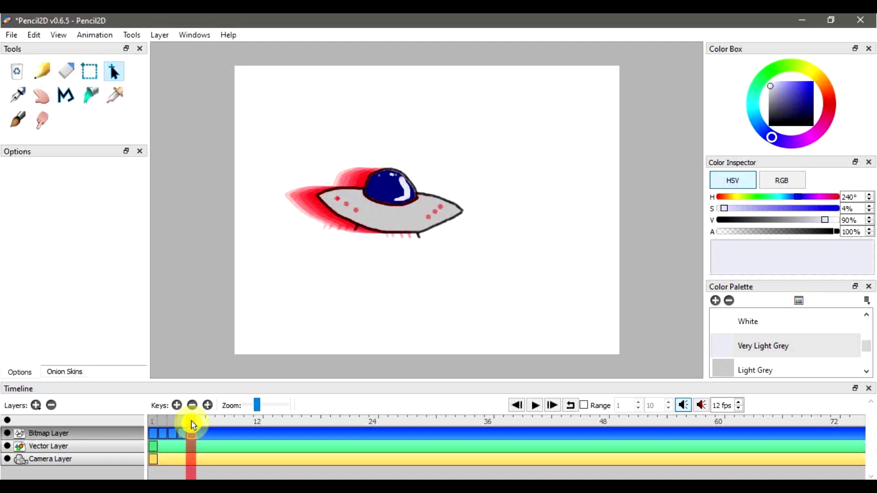
# Step: Duplicate frame 5 into frame 6, shift the whole UFO a little further right and apply the transformation
pyautogui.press('F6')
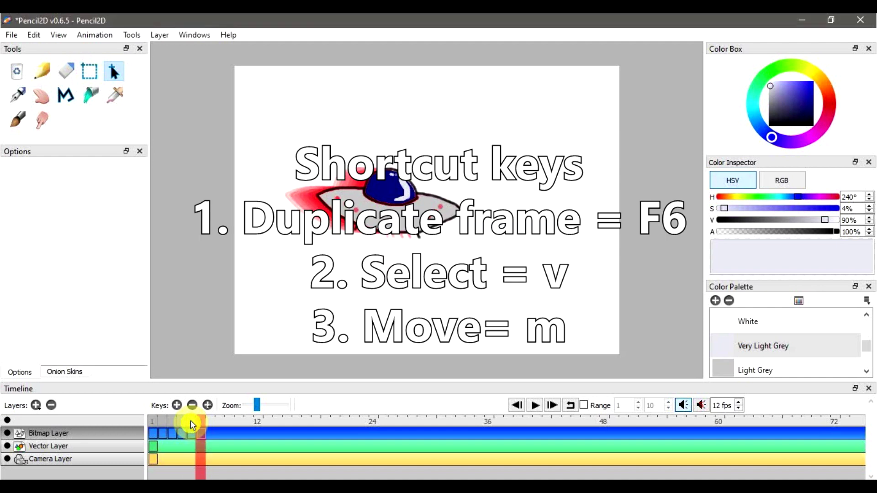
pyautogui.press('v')
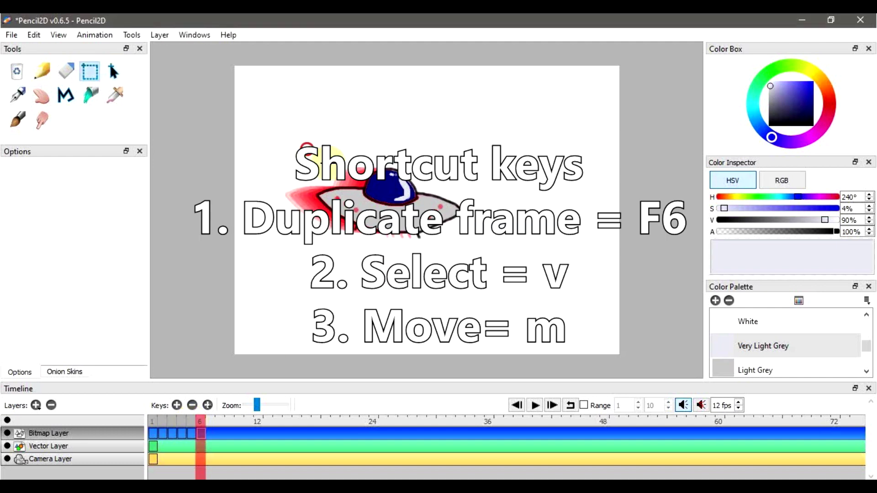
pyautogui.moveTo(307, 149); pyautogui.dragTo(488, 266)
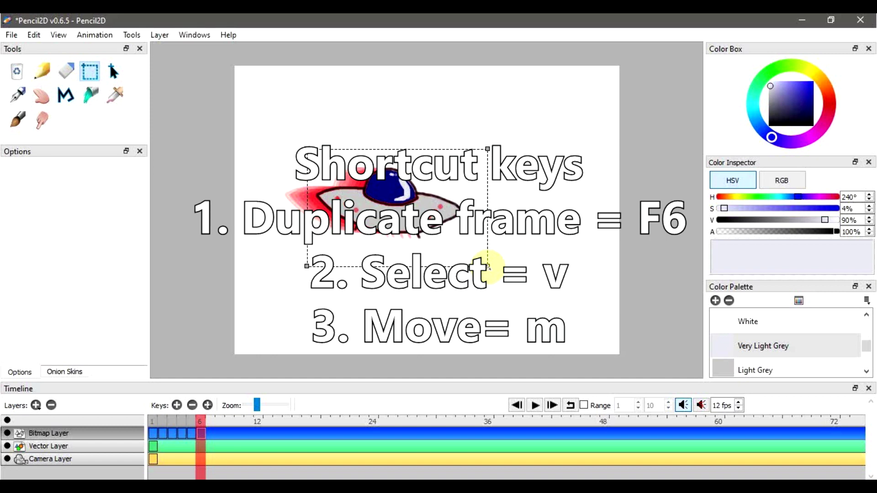
pyautogui.press('m')
pyautogui.moveTo(432, 210); pyautogui.dragTo(440, 215)
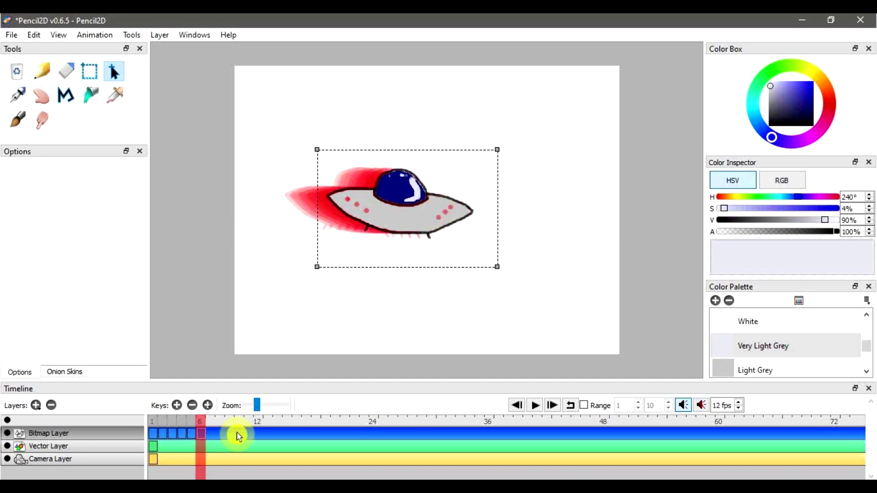
pyautogui.click(203, 426)
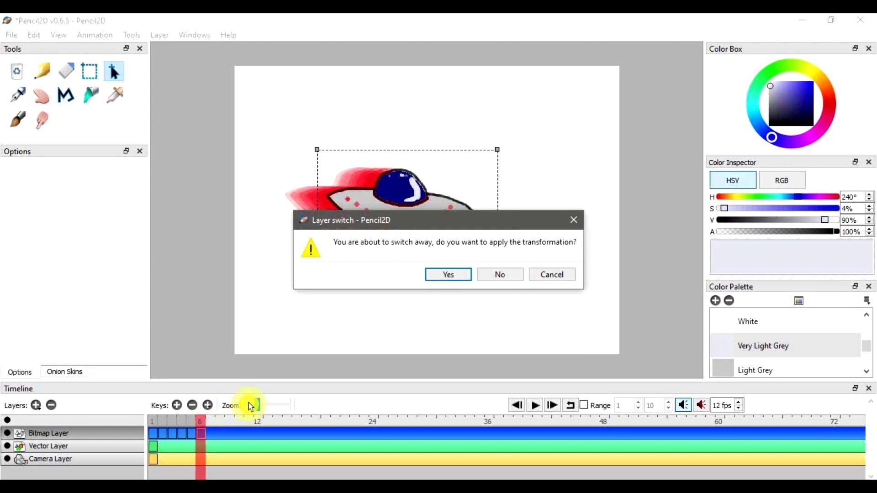
pyautogui.press('Return')
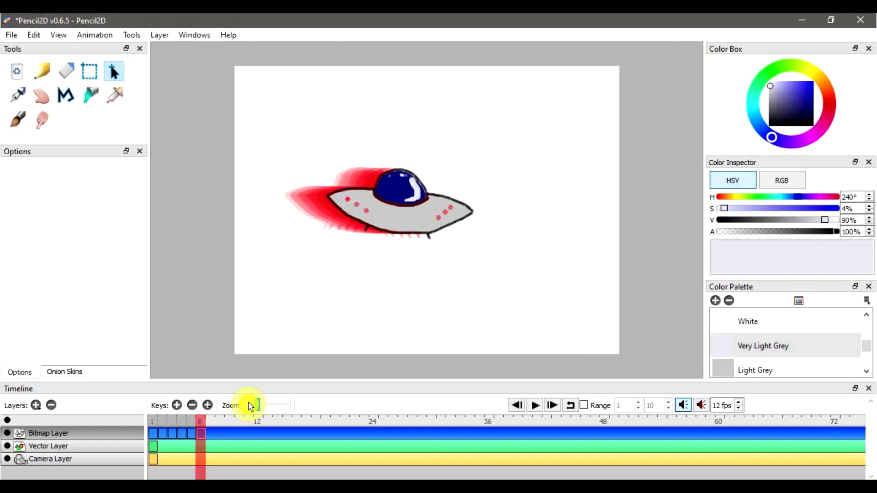
# Step: Duplicate frame 6 into frame 7, shift the whole UFO a little further right and apply the transformation
pyautogui.press('.')
pyautogui.press('v')
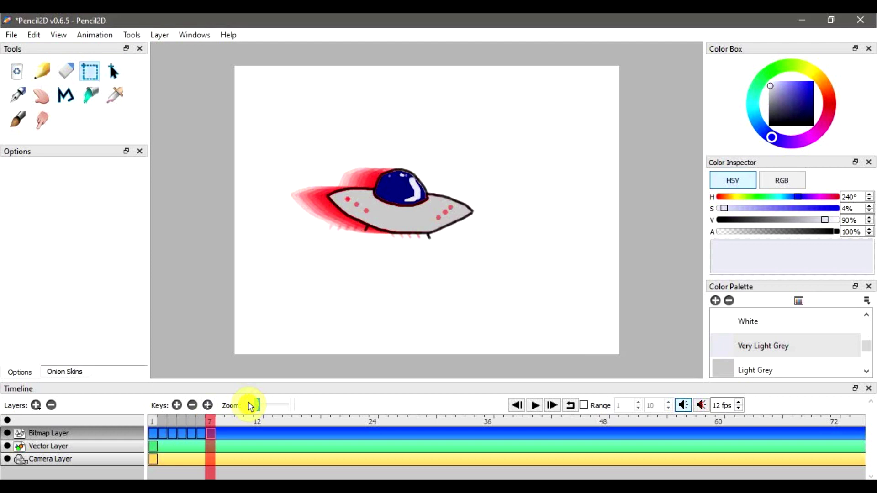
pyautogui.moveTo(304, 137); pyautogui.dragTo(510, 287)
pyautogui.press('q')
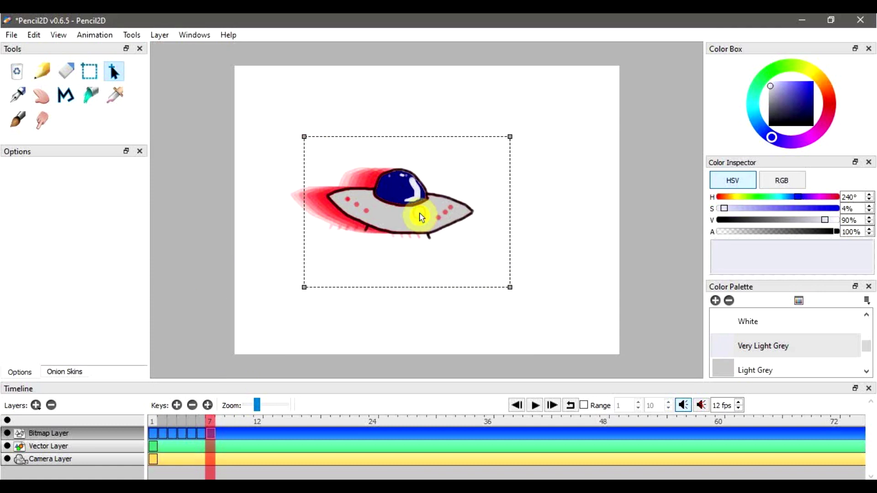
pyautogui.moveTo(424, 218); pyautogui.dragTo(432, 218)
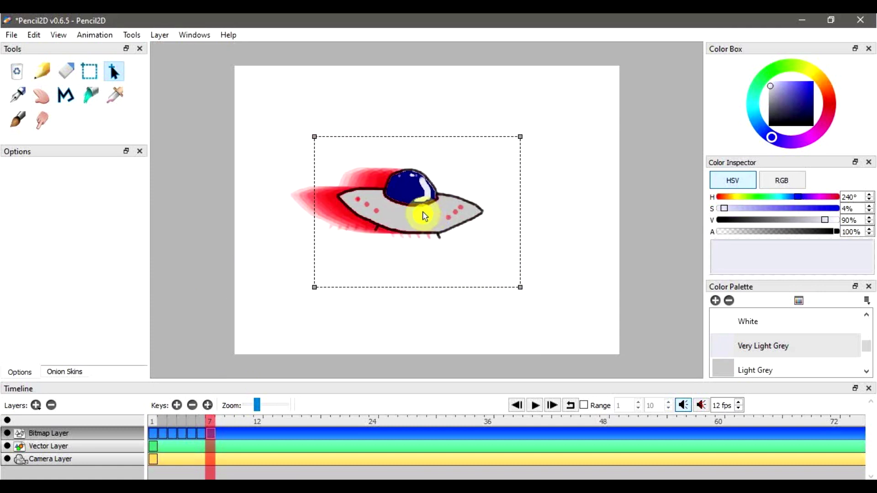
pyautogui.click(211, 428)
pyautogui.press('Return')
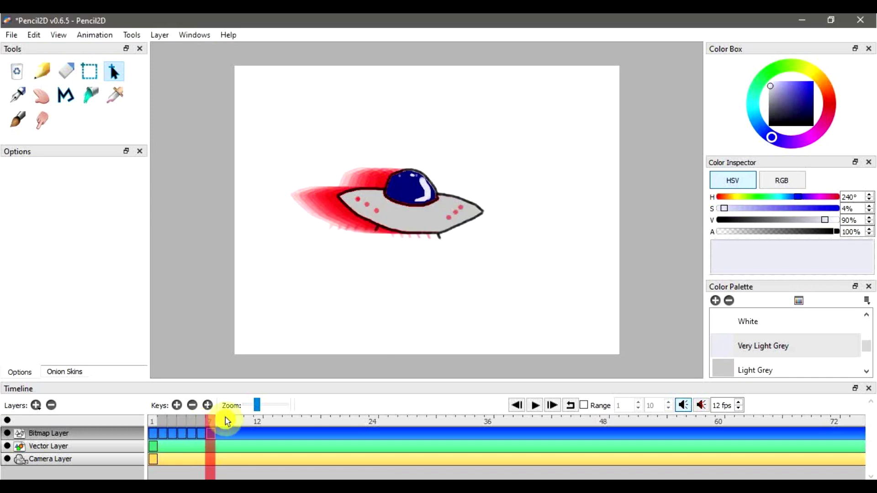
# Step: Add duplicated frames 8 to 11 on the Bitmap Layer, moving the UFO slightly further right on each
pyautogui.click(225, 417)
pyautogui.press('Return')
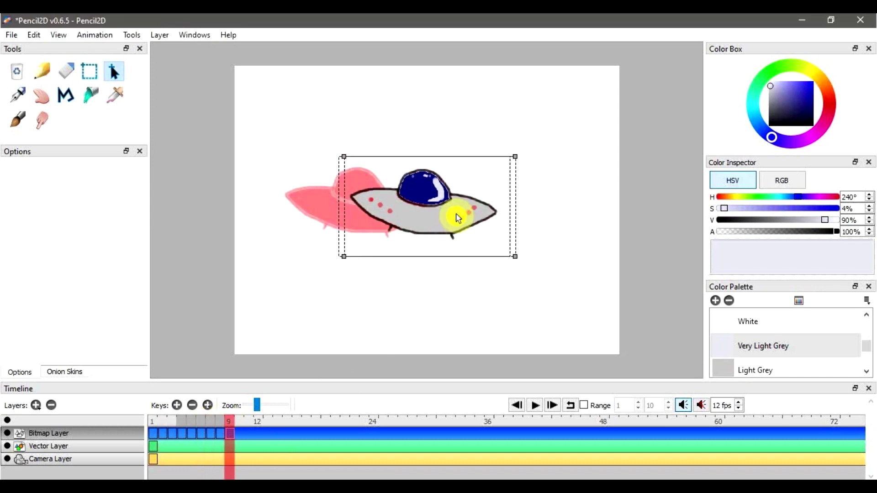
pyautogui.press('v')
pyautogui.moveTo(366, 153); pyautogui.dragTo(538, 251)
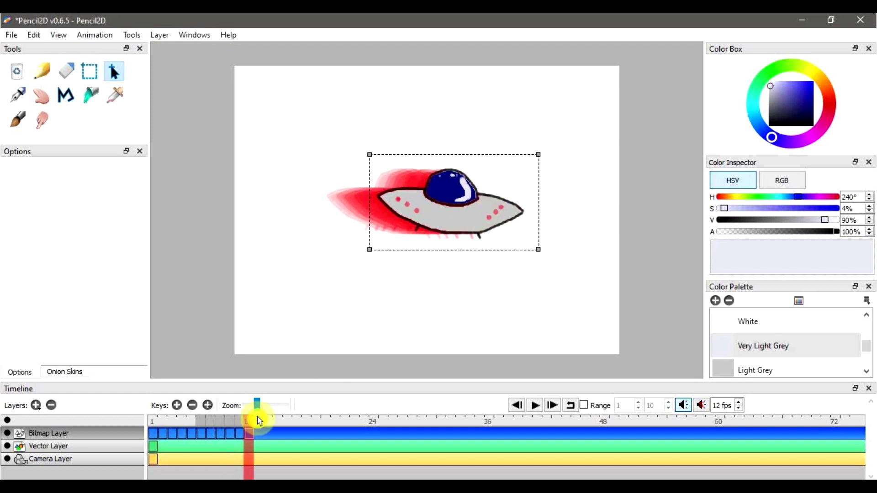
pyautogui.click(255, 417)
# Step: Continue duplicating frames from 12 through 65, moving the UFO in small increments until it sits near the canvas's lower right
pyautogui.press('.')
pyautogui.moveTo(352, 143); pyautogui.dragTo(578, 273)
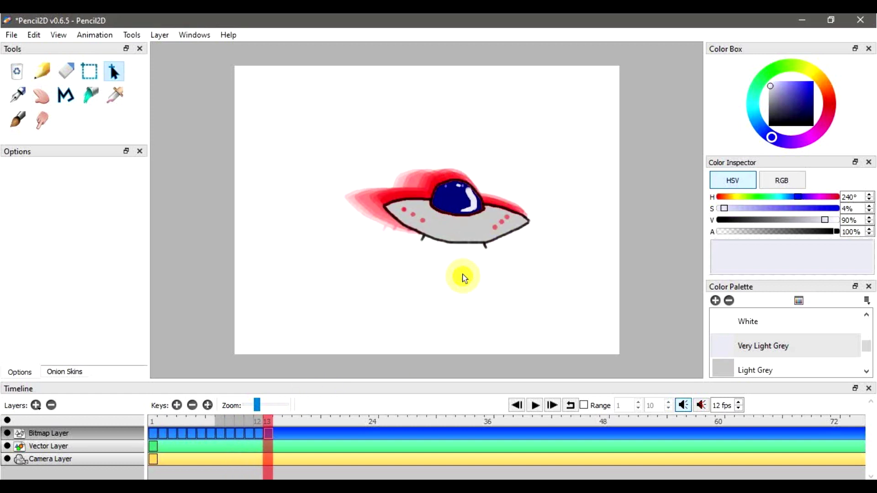
pyautogui.moveTo(486, 221); pyautogui.dragTo(541, 276)
pyautogui.click(779, 429)
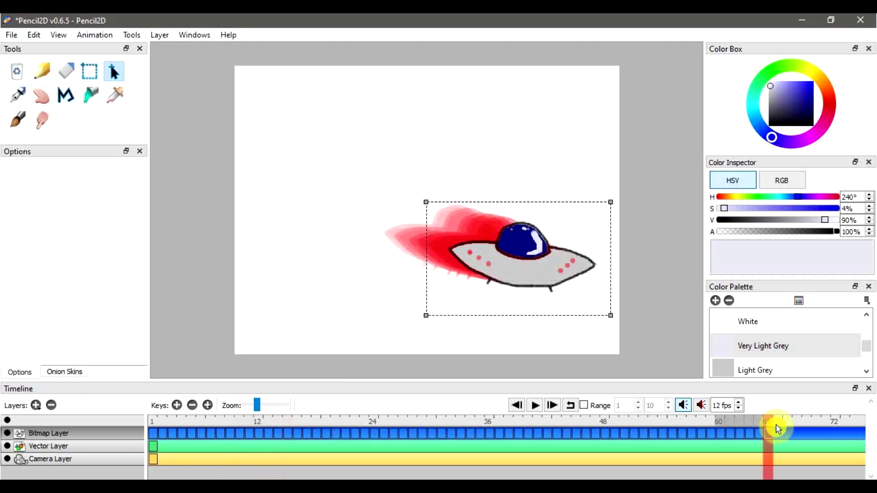
# Step: Add duplicated frames 66 to 68, shifting the UFO right to the canvas edge and applying each transformation
pyautogui.press('.')
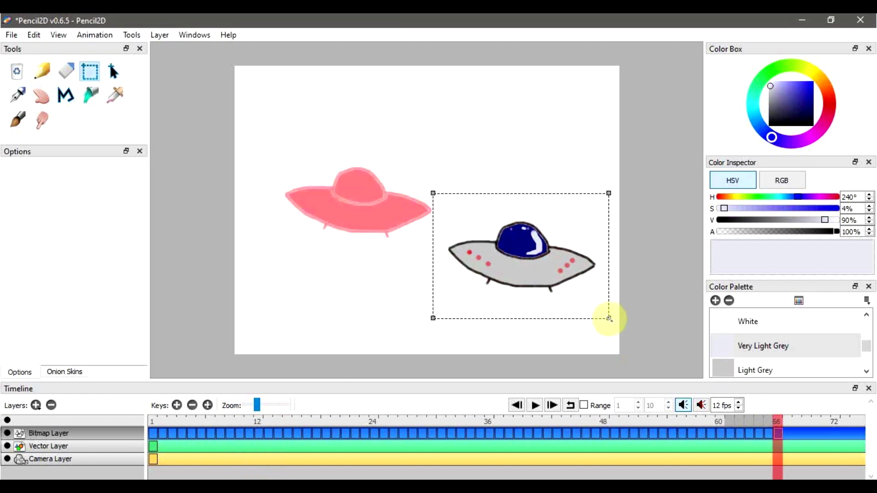
pyautogui.press('v')
pyautogui.moveTo(434, 195); pyautogui.dragTo(621, 309)
pyautogui.click(789, 433)
pyautogui.moveTo(405, 189); pyautogui.dragTo(616, 323)
pyautogui.press('.')
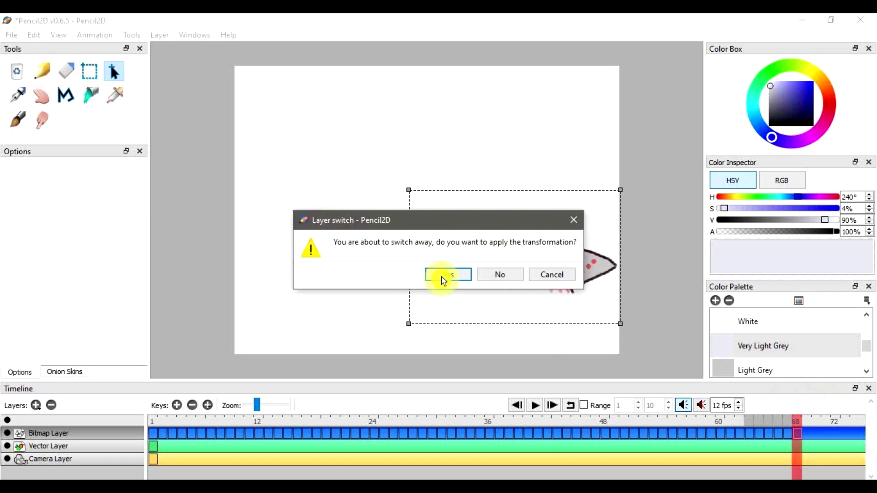
pyautogui.click(447, 276)
# Step: Add duplicated frames 69 to 72 on the Bitmap Layer, shifting the UFO slightly upward on each and applying the transformations
pyautogui.press('.')
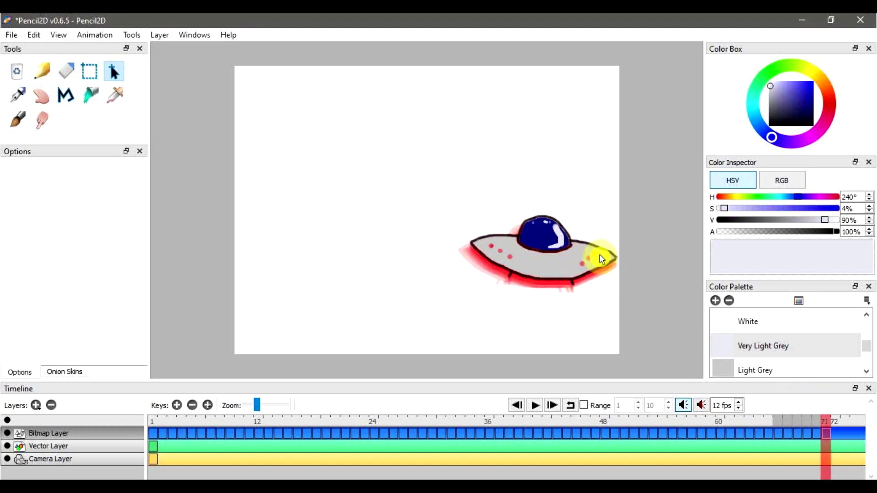
pyautogui.press('v')
pyautogui.moveTo(445, 160); pyautogui.dragTo(627, 311)
pyautogui.press('.')
pyautogui.click(457, 295)
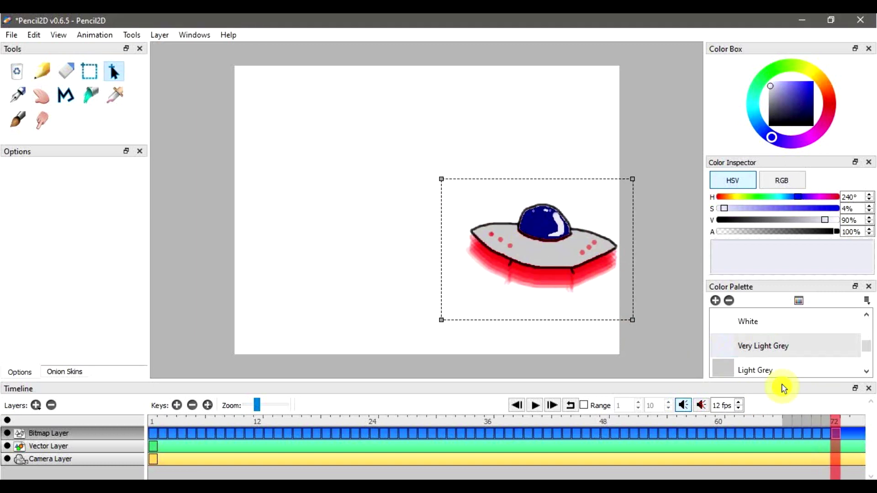
pyautogui.click(836, 433)
pyautogui.click(448, 274)
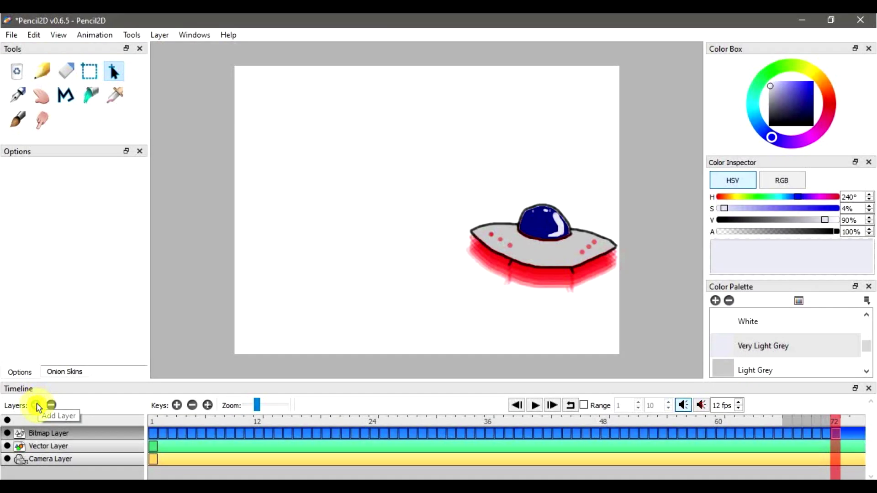
# Step: Add a new bitmap layer named background and place it beneath the Bitmap Layer
pyautogui.click(38, 406)
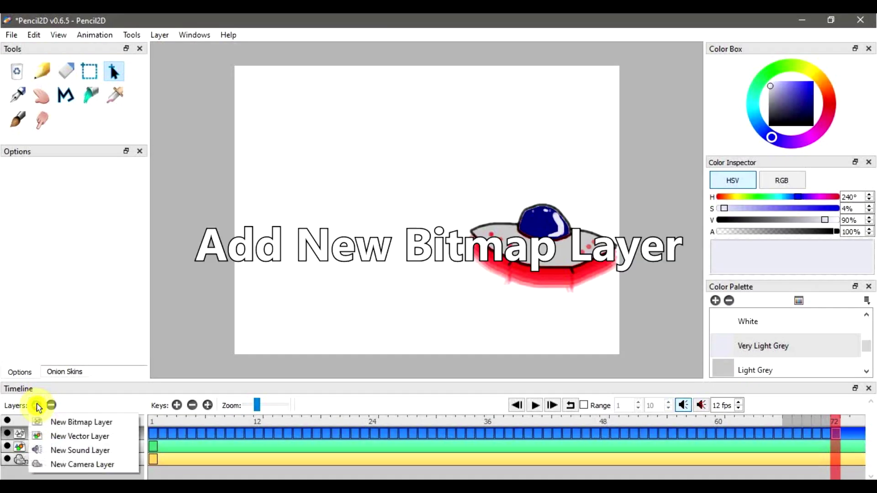
pyautogui.click(68, 424)
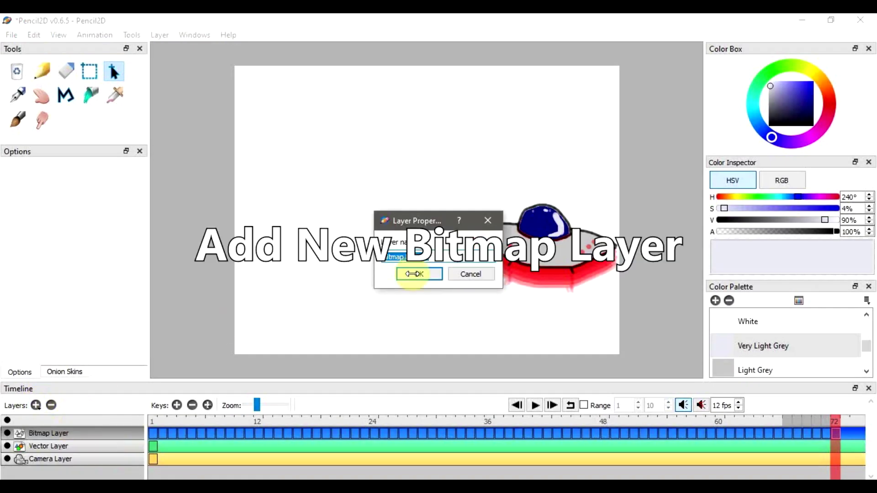
pyautogui.write('bac')
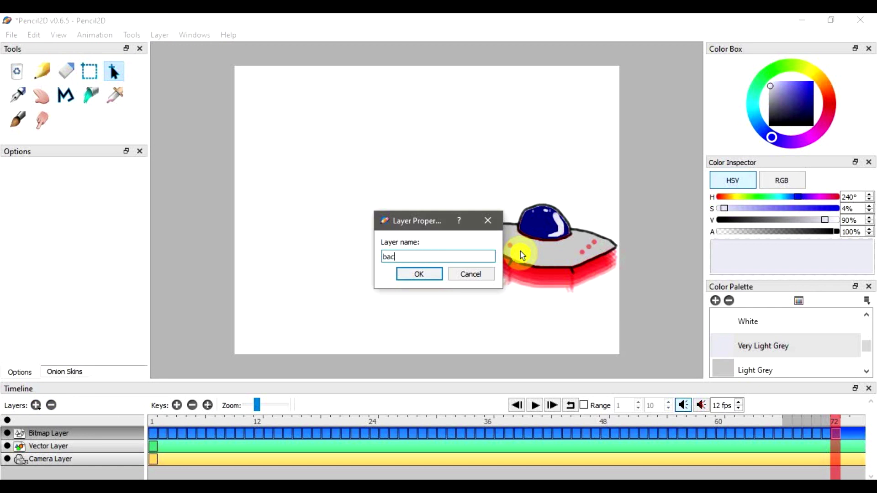
pyautogui.write('kground')
pyautogui.click(403, 273)
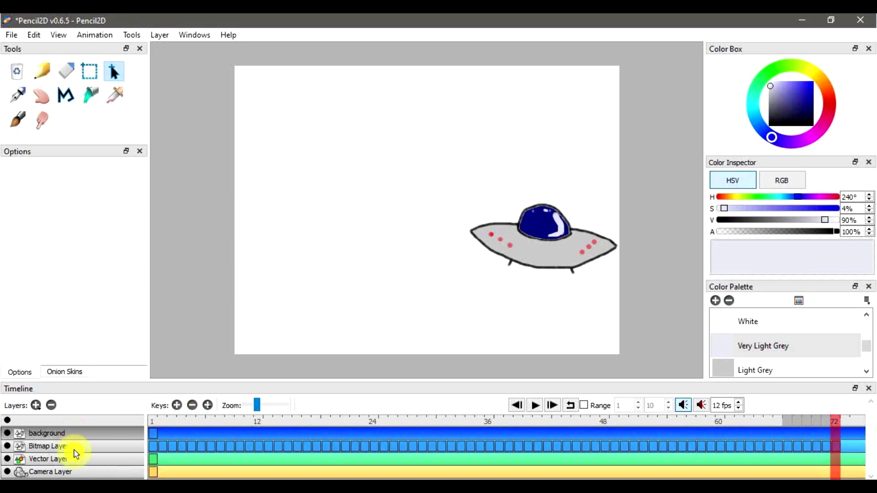
pyautogui.moveTo(74, 453); pyautogui.dragTo(75, 452)
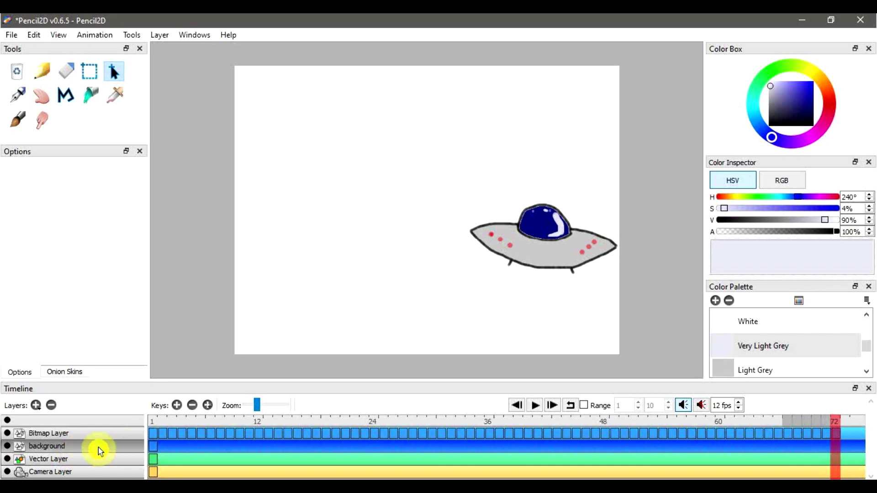
# Step: Import the image 1624-3000.jpg into frame 1 of the background layer, positioned relative to the center of current view
pyautogui.click(155, 423)
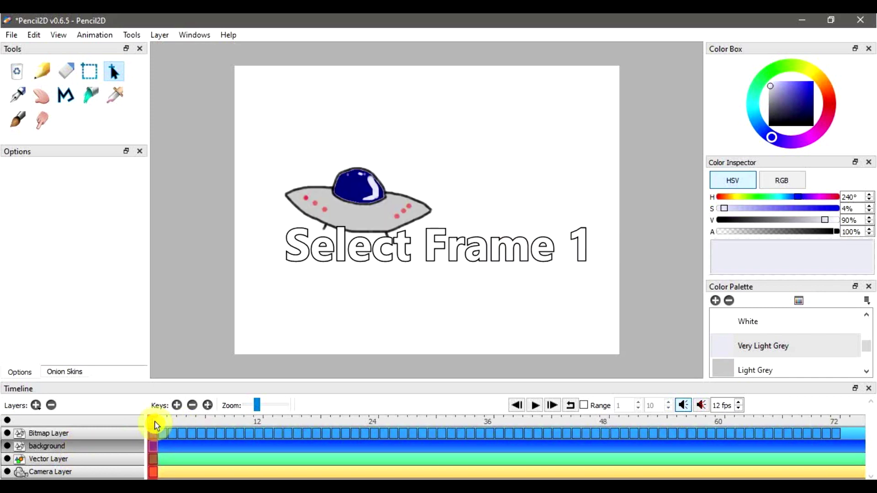
pyautogui.click(12, 36)
pyautogui.click(56, 127)
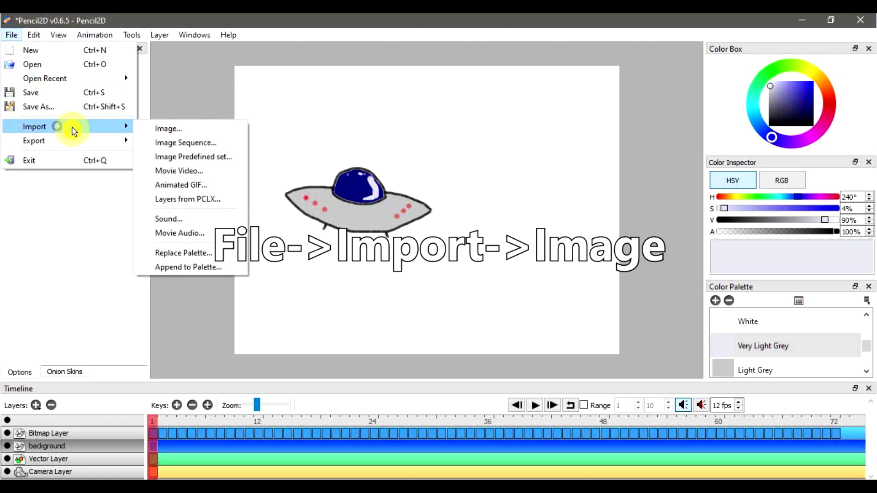
pyautogui.click(158, 128)
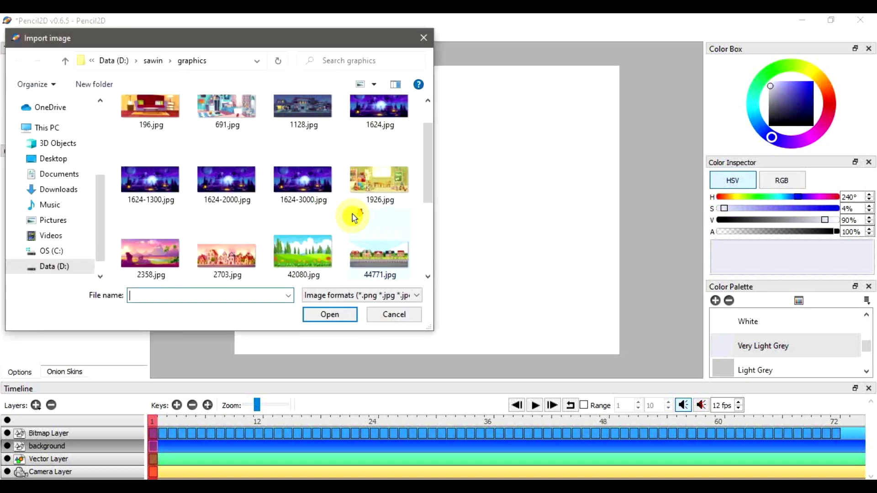
pyautogui.click(319, 182)
pyautogui.click(335, 320)
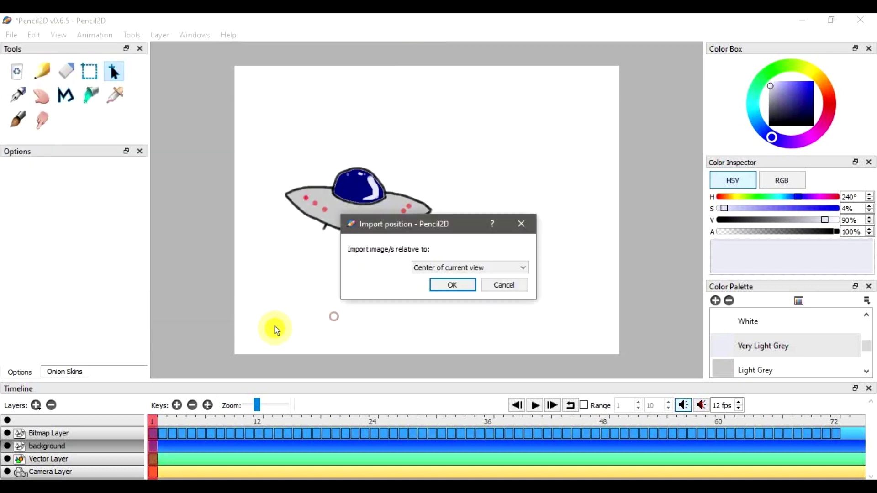
pyautogui.click(451, 285)
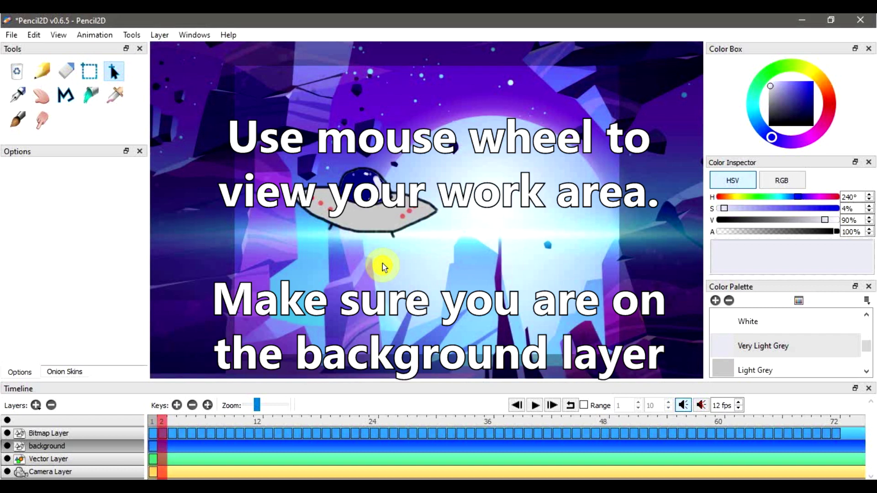
# Step: Enable looping and play back the UFO animation over the imported background
pyautogui.scroll(-2, 383, 266)
pyautogui.scroll(-2, 382, 267)
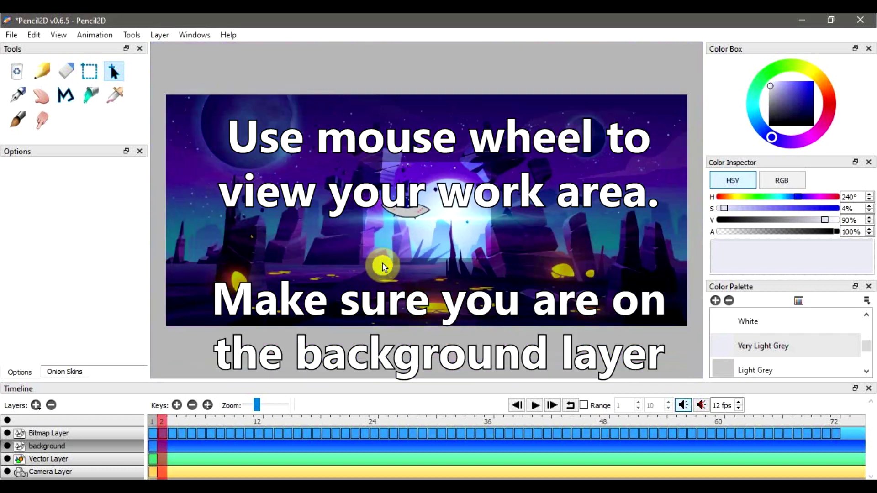
pyautogui.scroll(4, 383, 267)
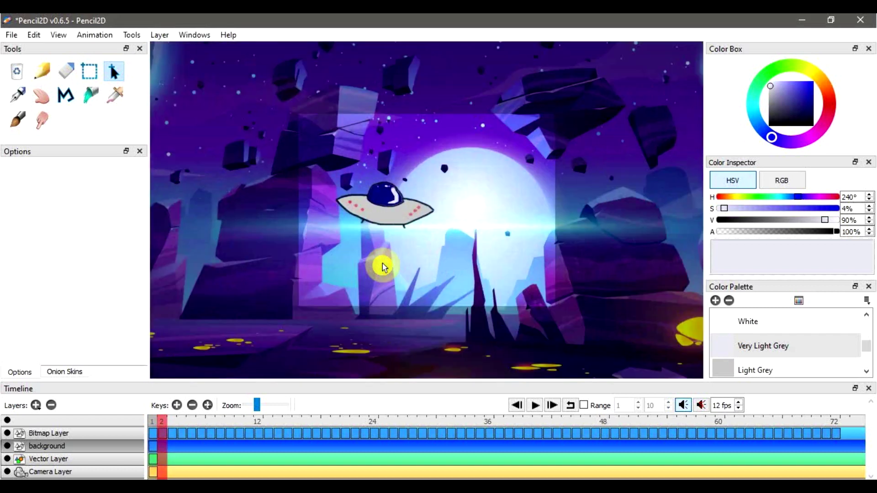
pyautogui.click(570, 406)
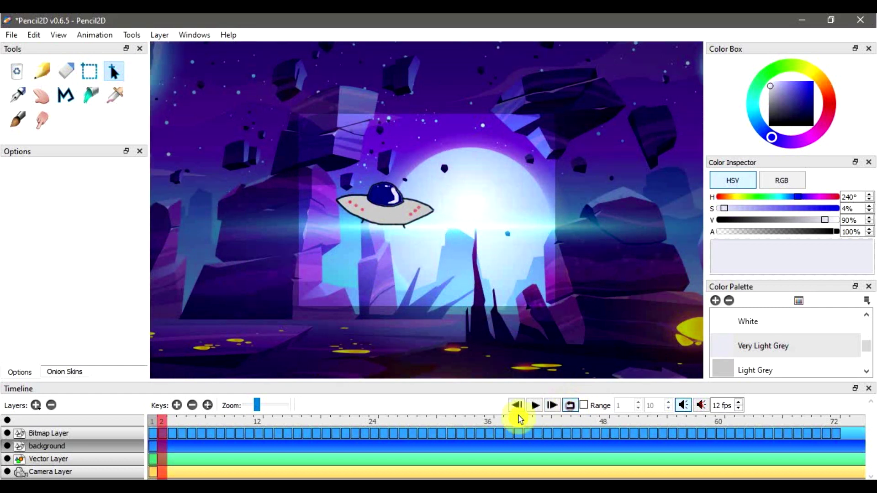
pyautogui.click(535, 405)
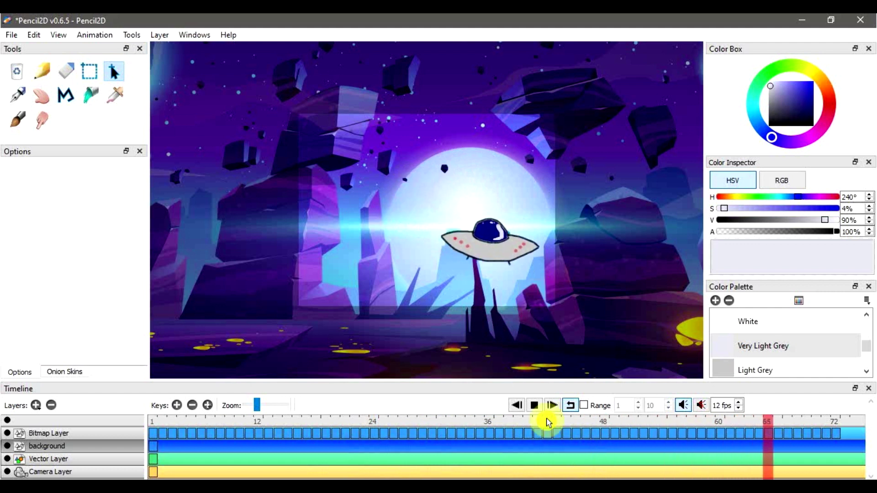
pyautogui.click(537, 406)
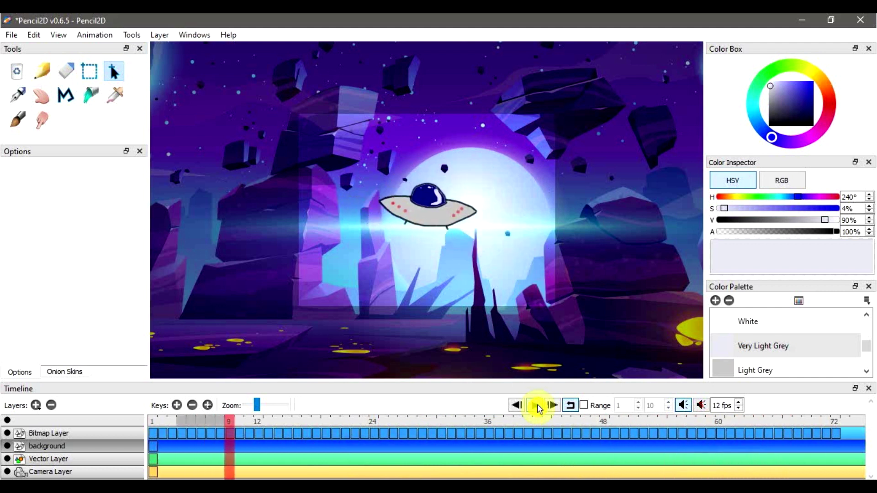
# Step: On frame 1 of the Camera Layer, zoom in and pan with the Hand tool to frame the UFO left of centre
pyautogui.click(153, 420)
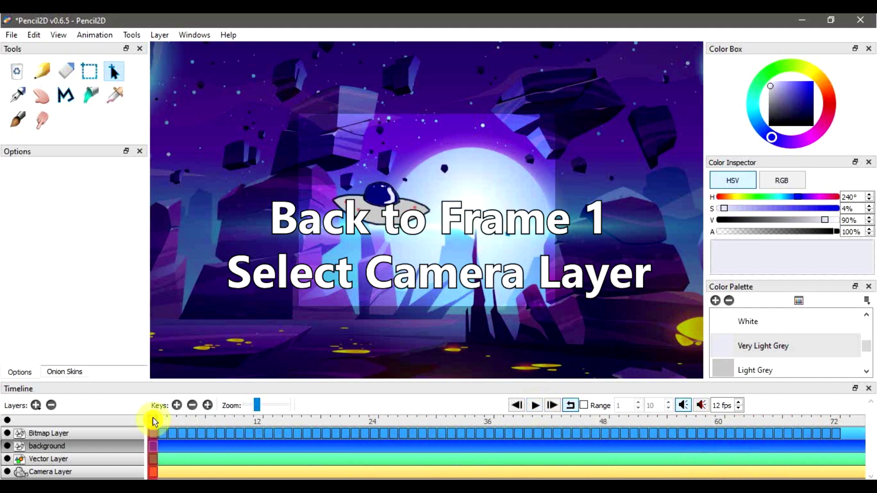
pyautogui.click(105, 475)
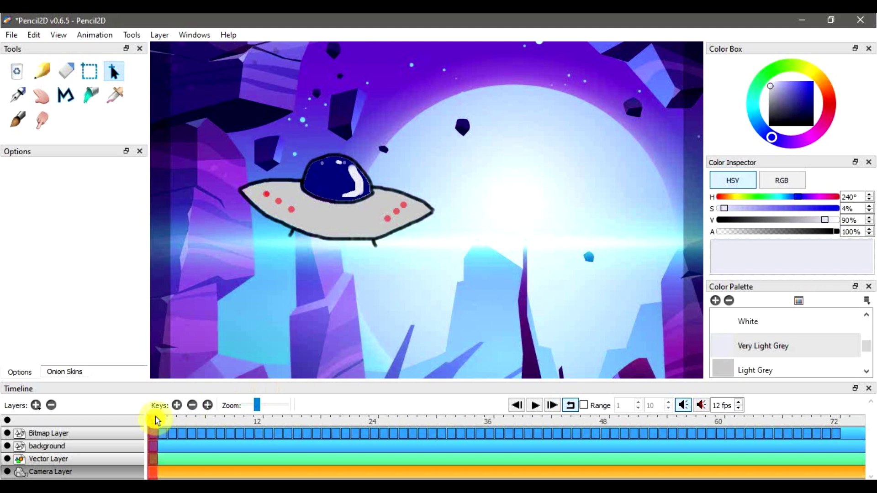
pyautogui.click(42, 98)
pyautogui.moveTo(272, 309); pyautogui.dragTo(296, 309)
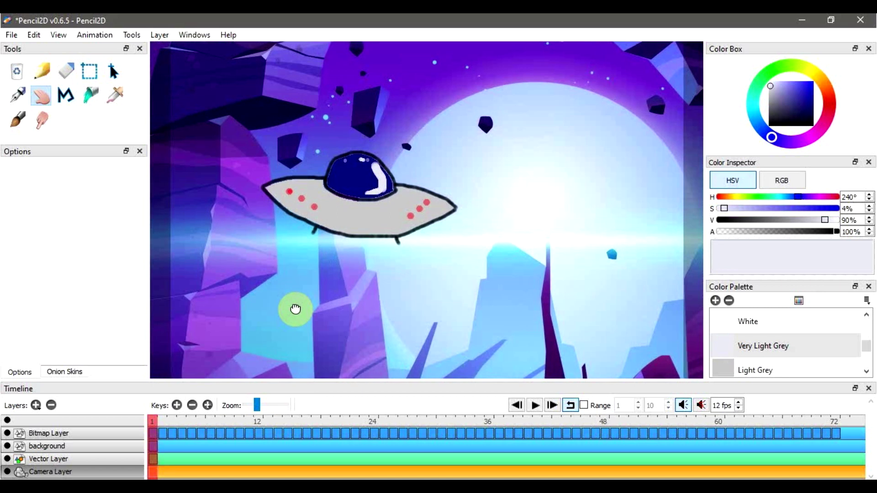
# Step: Add a Camera Layer key at frame 72 and pan the camera toward the scene's right until the UFO is near the centre
pyautogui.click(836, 424)
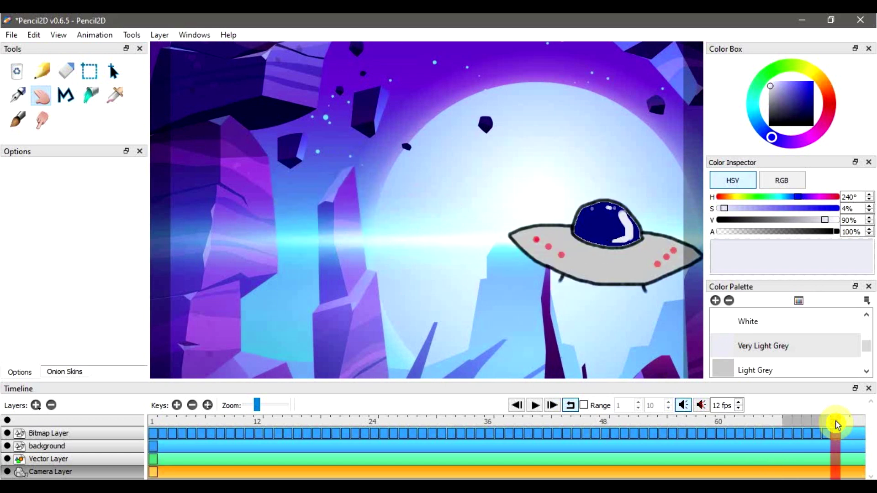
pyautogui.click(178, 406)
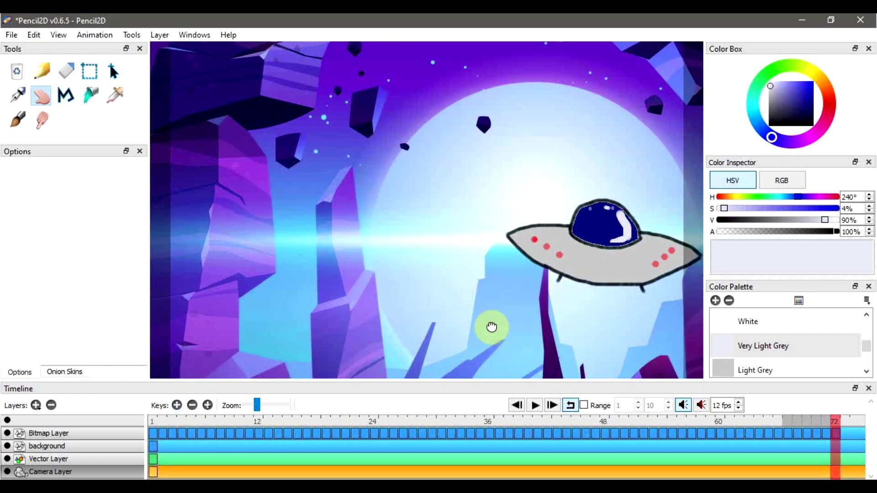
pyautogui.moveTo(491, 327); pyautogui.dragTo(298, 324)
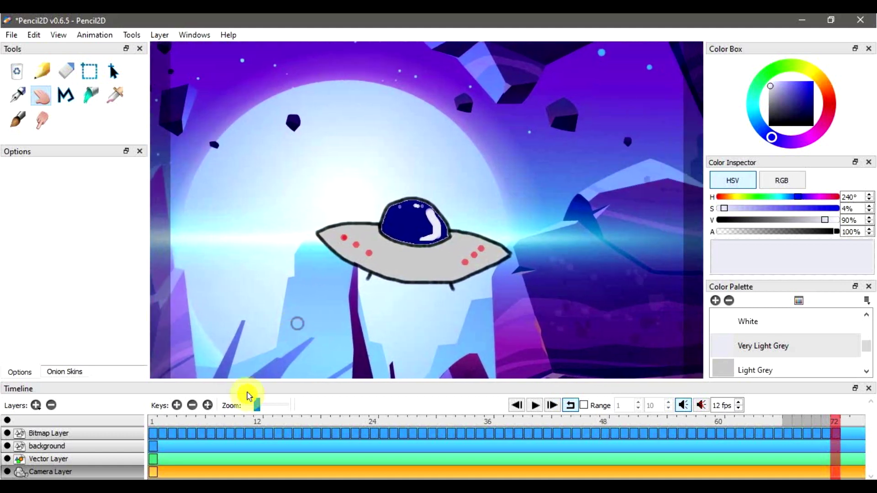
# Step: Play the camera movement from frame 1 and compare the camera framing at frames 1 and 72
pyautogui.click(152, 424)
pyautogui.click(536, 407)
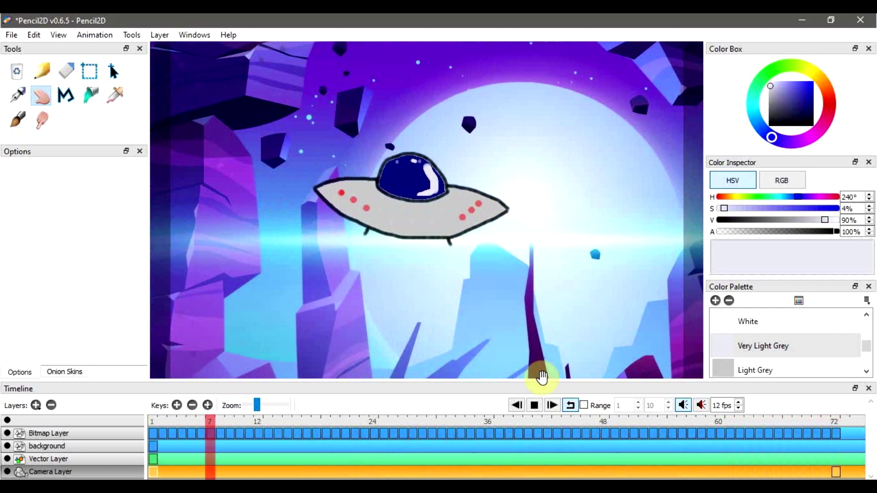
pyautogui.click(535, 406)
pyautogui.click(155, 424)
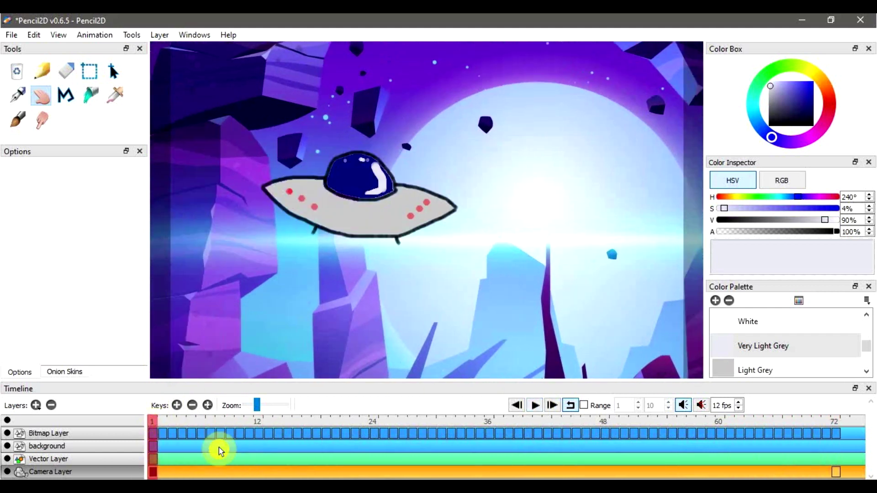
pyautogui.click(834, 437)
pyautogui.click(835, 472)
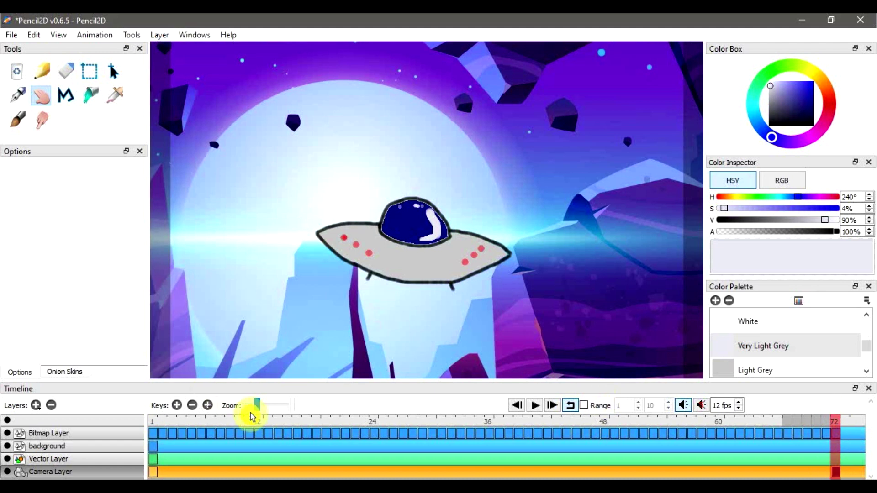
# Step: Add a Camera Layer key at frame 36 and zoom the camera out to show more of the background
pyautogui.click(489, 421)
pyautogui.click(490, 459)
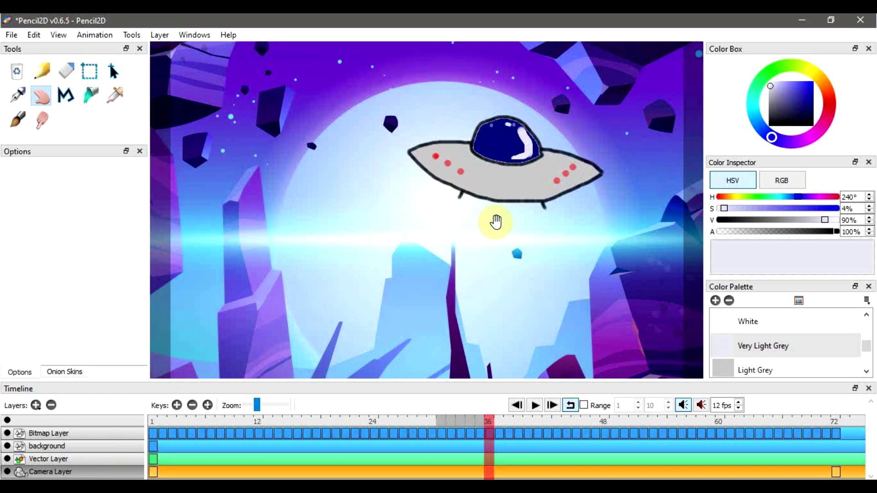
pyautogui.scroll(-4, 496, 221)
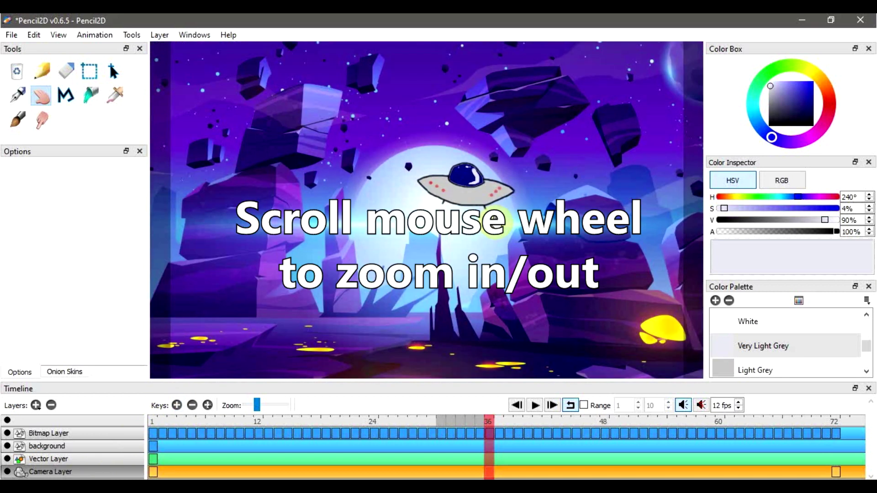
# Step: Scrub and play the animation to review the camera zoom, and return to frame 1
pyautogui.moveTo(168, 421); pyautogui.dragTo(278, 422)
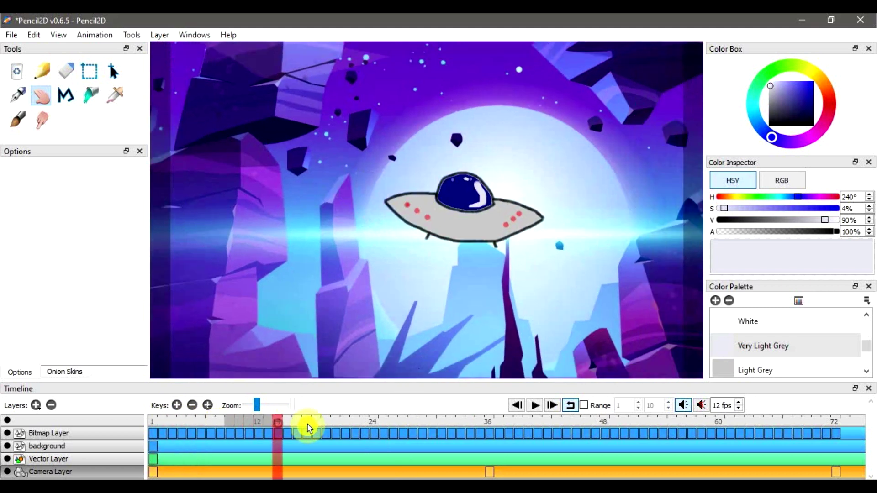
pyautogui.click(535, 406)
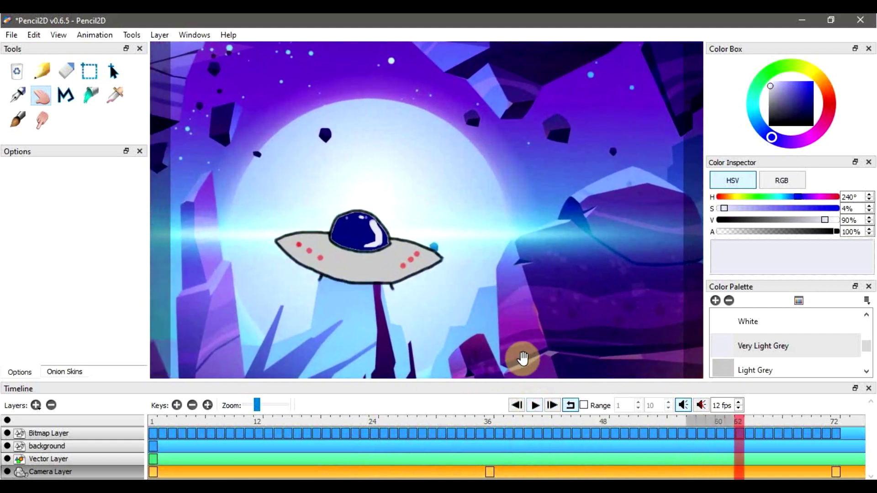
pyautogui.click(162, 420)
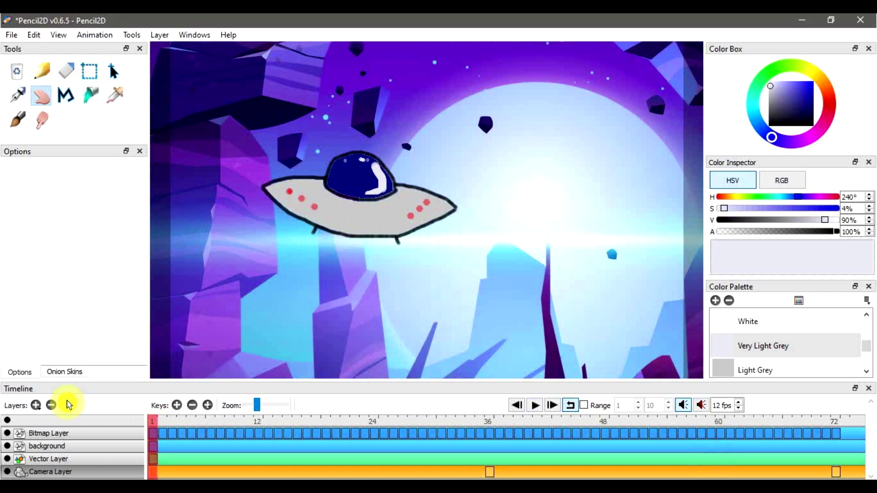
# Step: Add a new sound layer to the timeline, keeping the suggested layer name
pyautogui.click(36, 405)
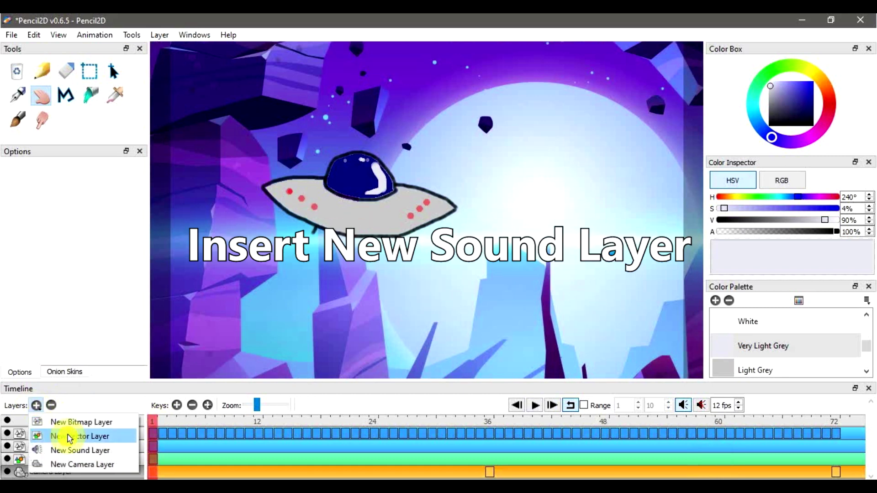
pyautogui.click(123, 452)
pyautogui.click(421, 273)
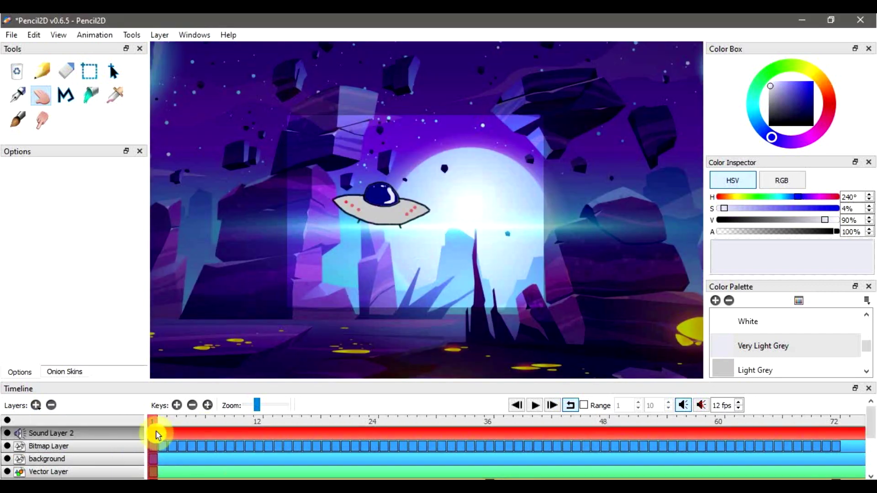
# Step: Add a key at frame 1 of the sound layer using Fly.mp3, and play the animation with the sound
pyautogui.click(176, 405)
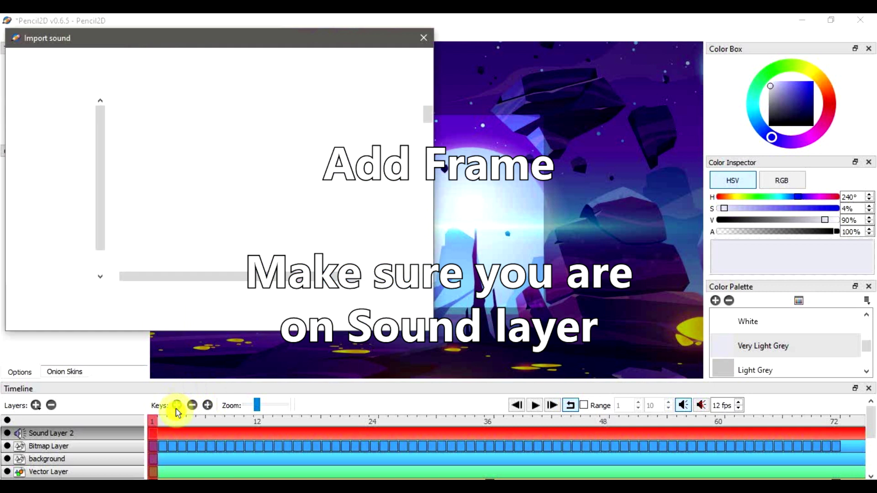
pyautogui.scroll(-4, 194, 229)
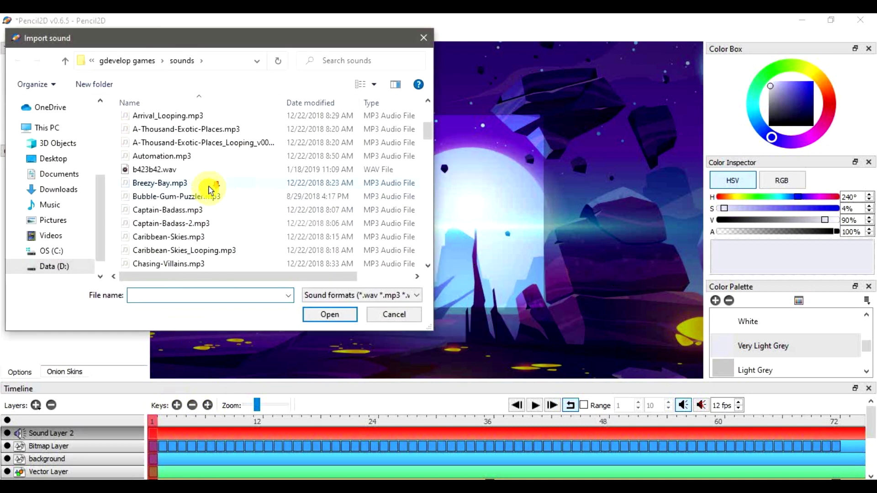
pyautogui.scroll(-3, 209, 190)
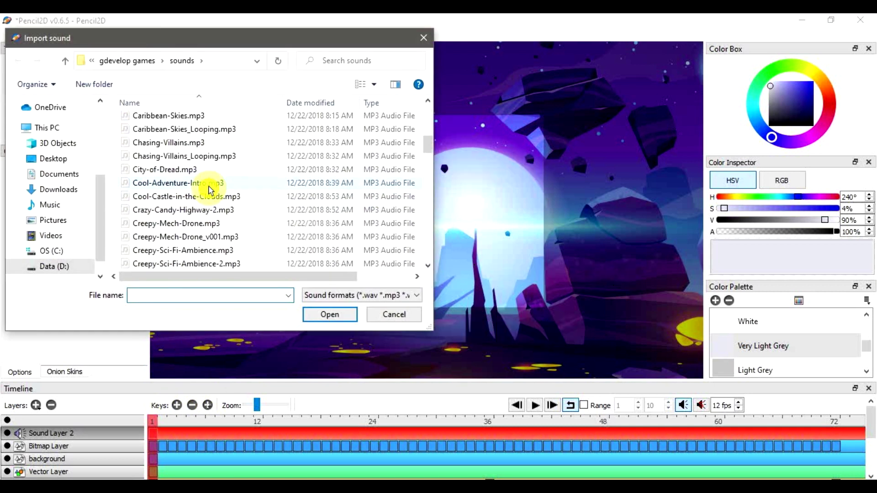
pyautogui.scroll(-4, 209, 190)
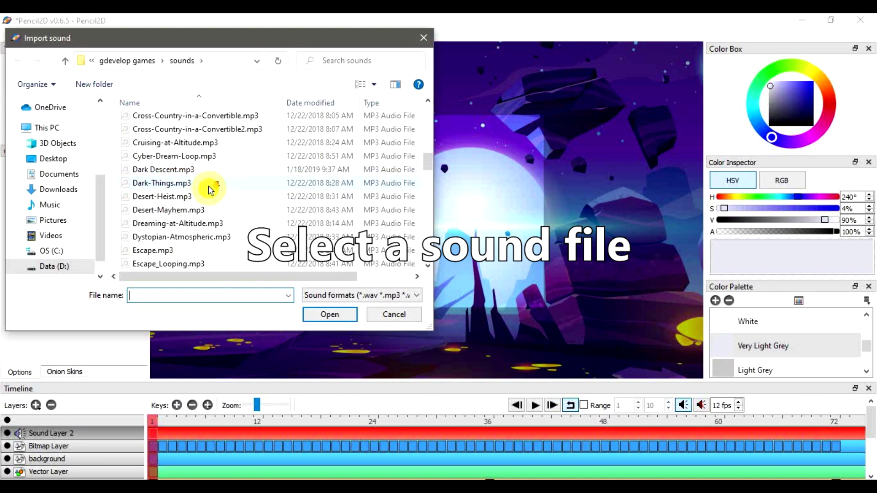
pyautogui.scroll(-2, 210, 190)
pyautogui.click(177, 223)
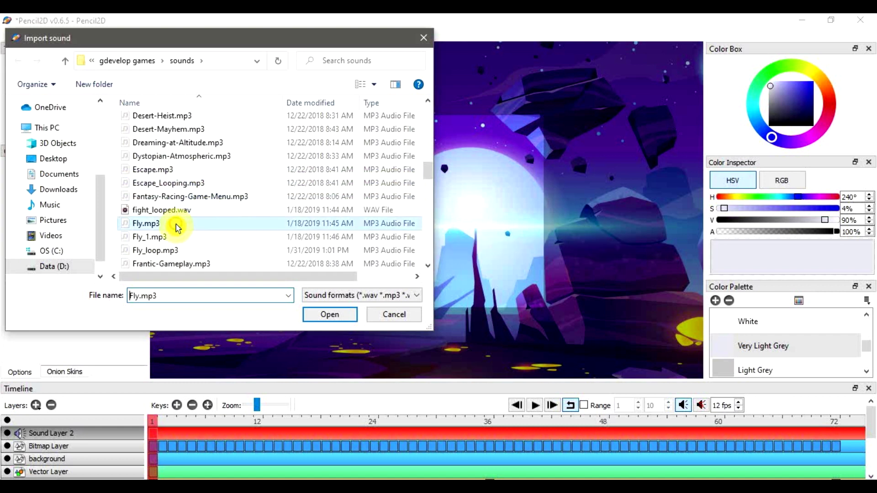
pyautogui.click(330, 319)
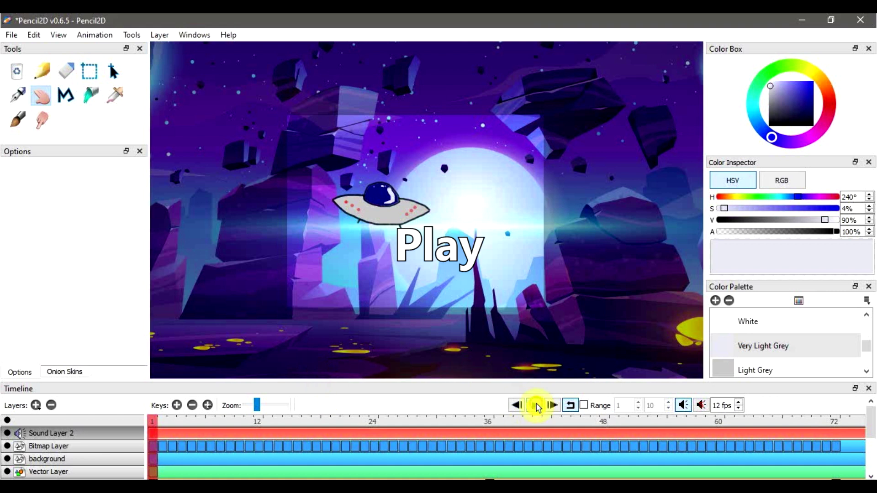
pyautogui.click(537, 406)
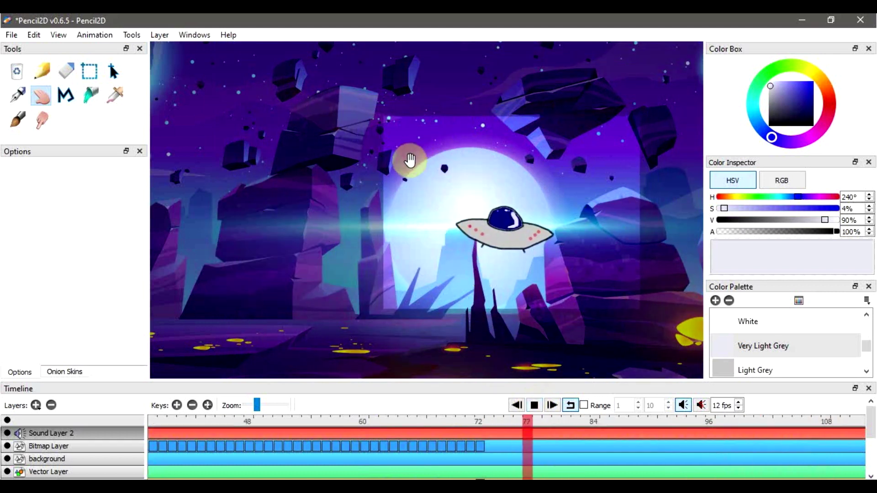
pyautogui.click(534, 405)
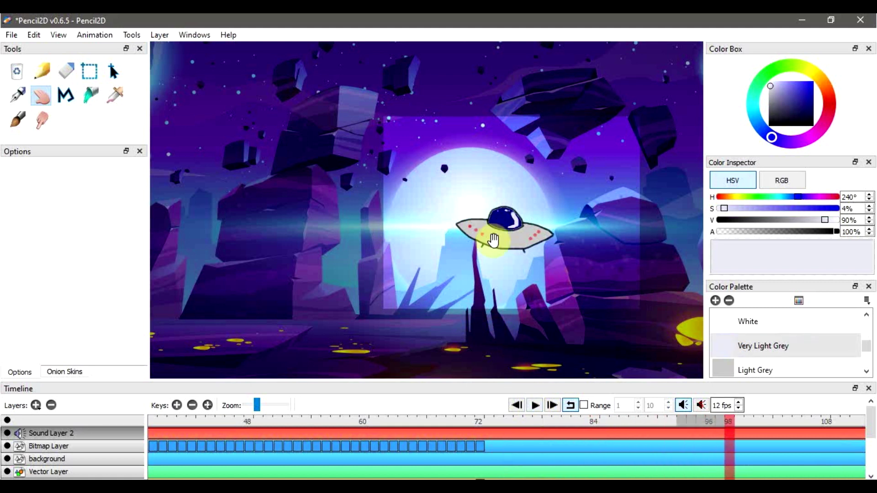
# Step: Start exporting the animation as a movie
pyautogui.click(17, 37)
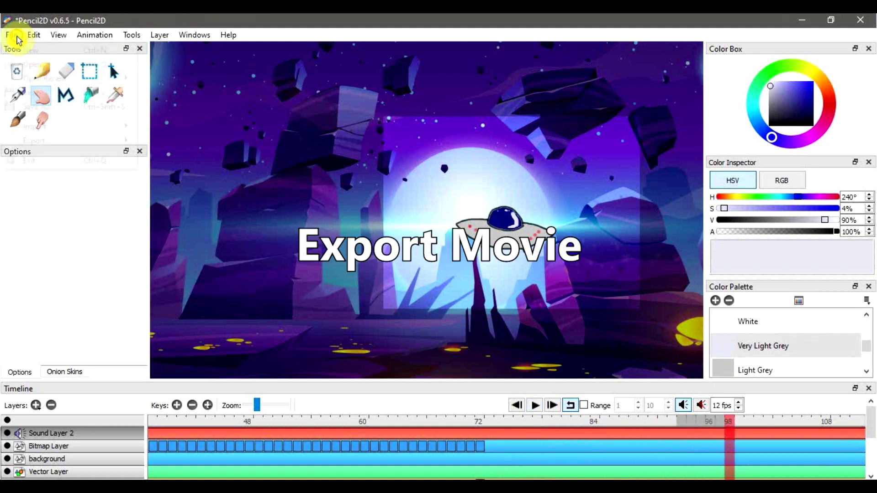
pyautogui.moveTo(32, 130)
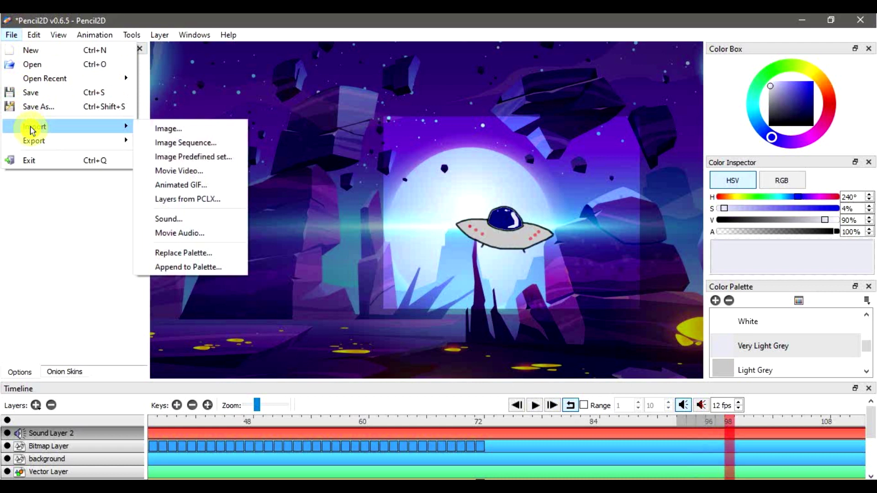
pyautogui.moveTo(99, 145)
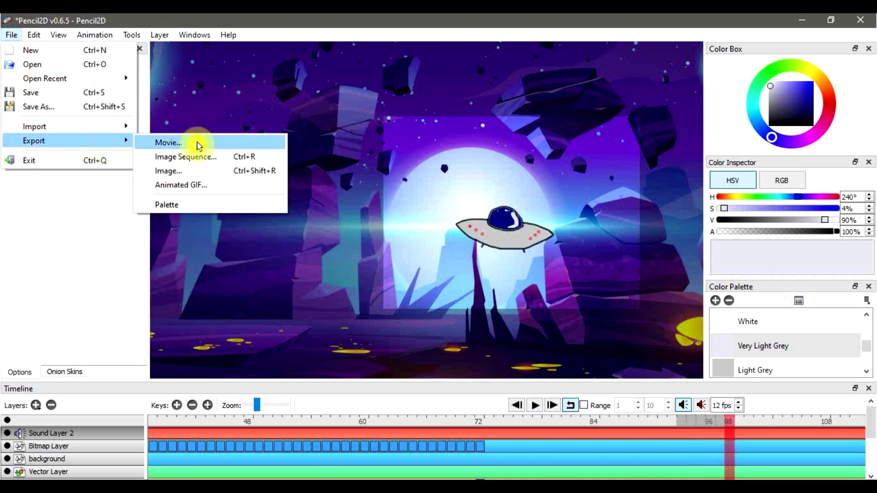